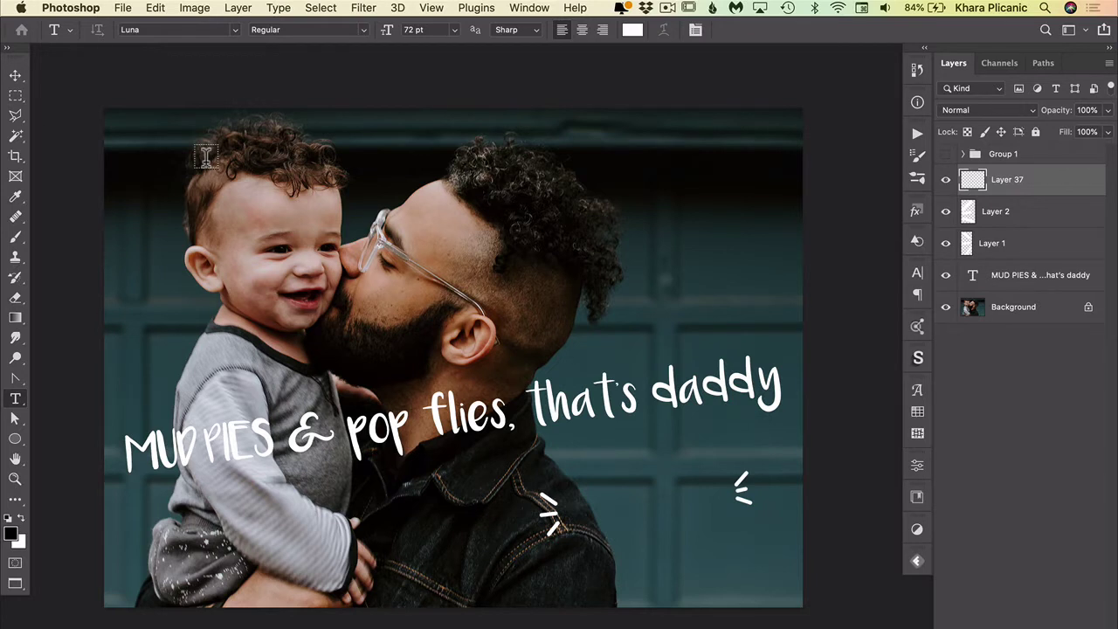
# Step: Type two lines of sample point text near the photo's top, then undo them
pyautogui.click(210, 155)
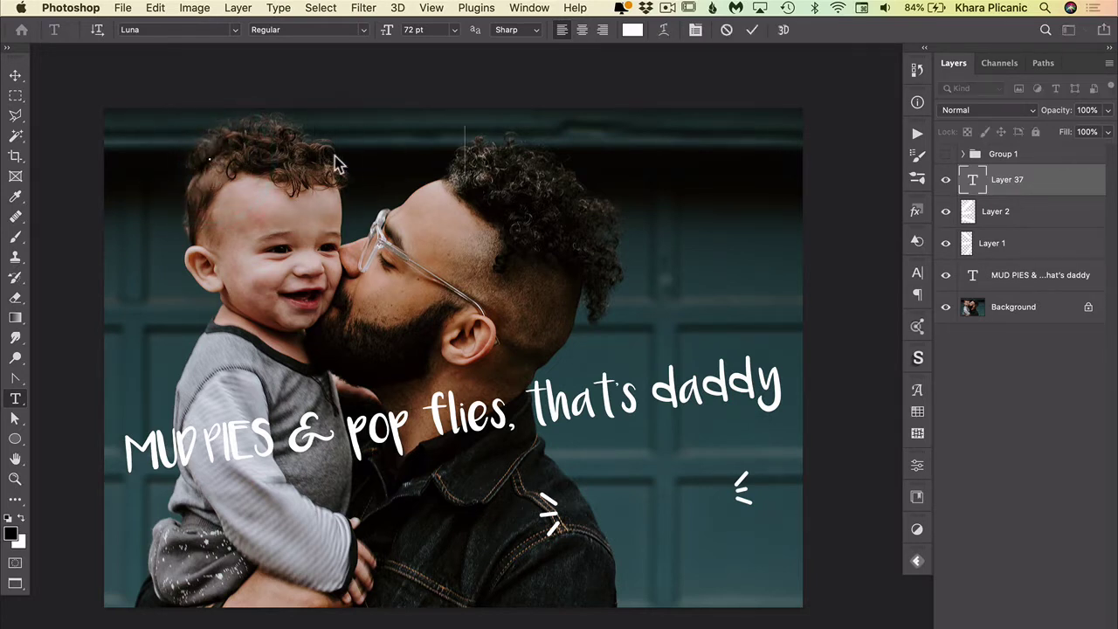
pyautogui.write('laskdfjlsdkfjlkjlfkjlaskdj')
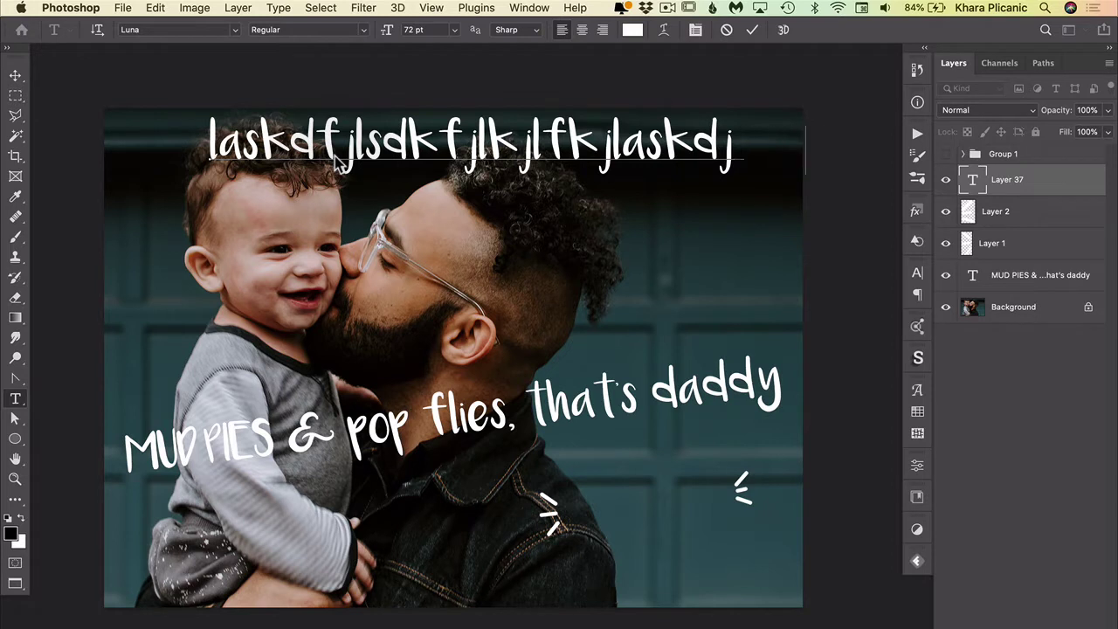
pyautogui.write('lksj')
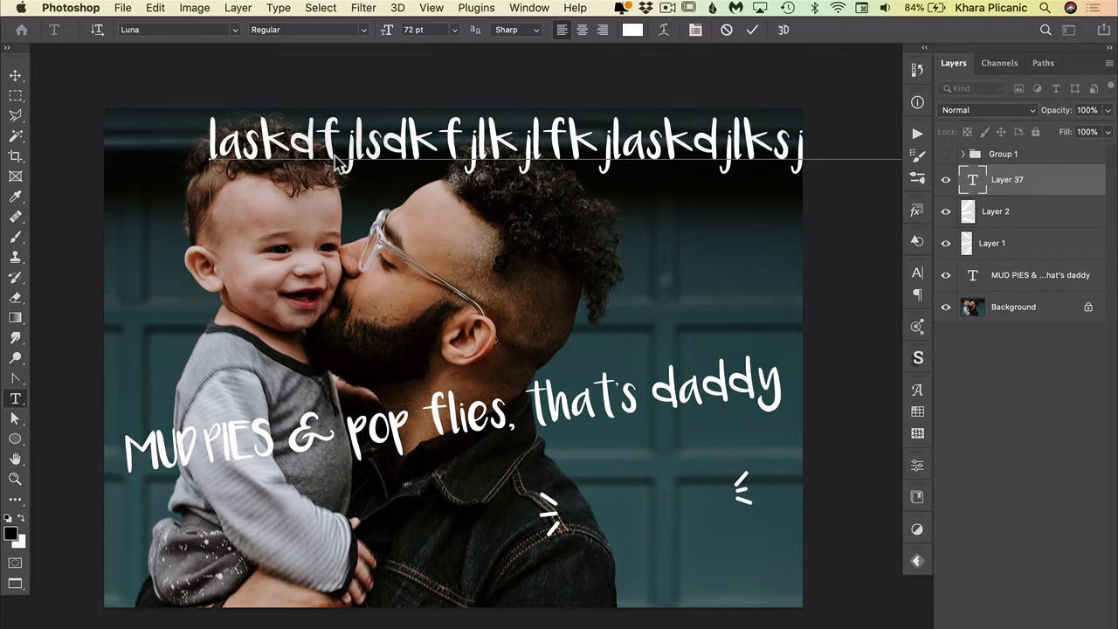
pyautogui.press('Return')
pyautogui.write('lkjllkjkslakfjlkjlkj')
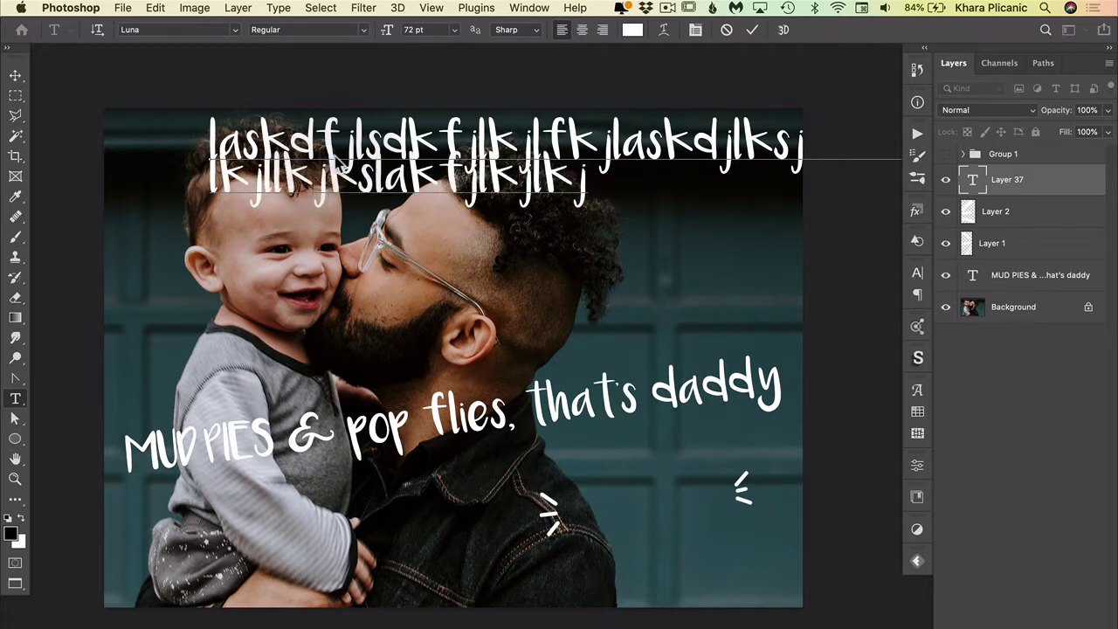
pyautogui.press('Escape')
pyautogui.press('super+z')
# Step: Draw a paragraph text box over the upper photo and fill it with sample text
pyautogui.moveTo(212, 159); pyautogui.dragTo(644, 330)
pyautogui.write('laksjdf')
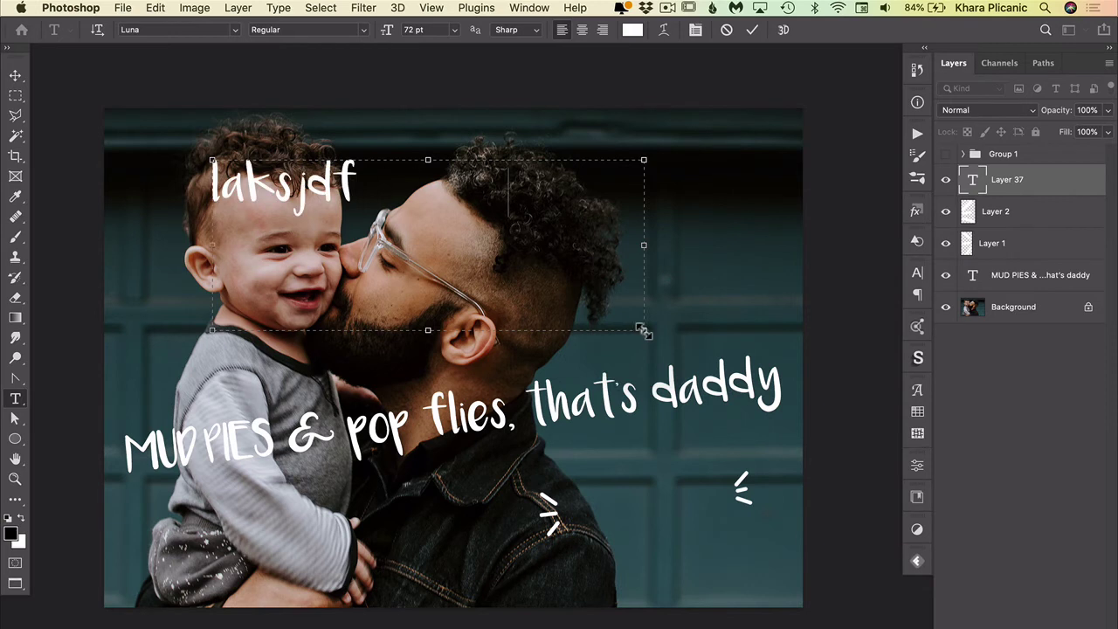
pyautogui.write('lskfjsdlkfjlkj')
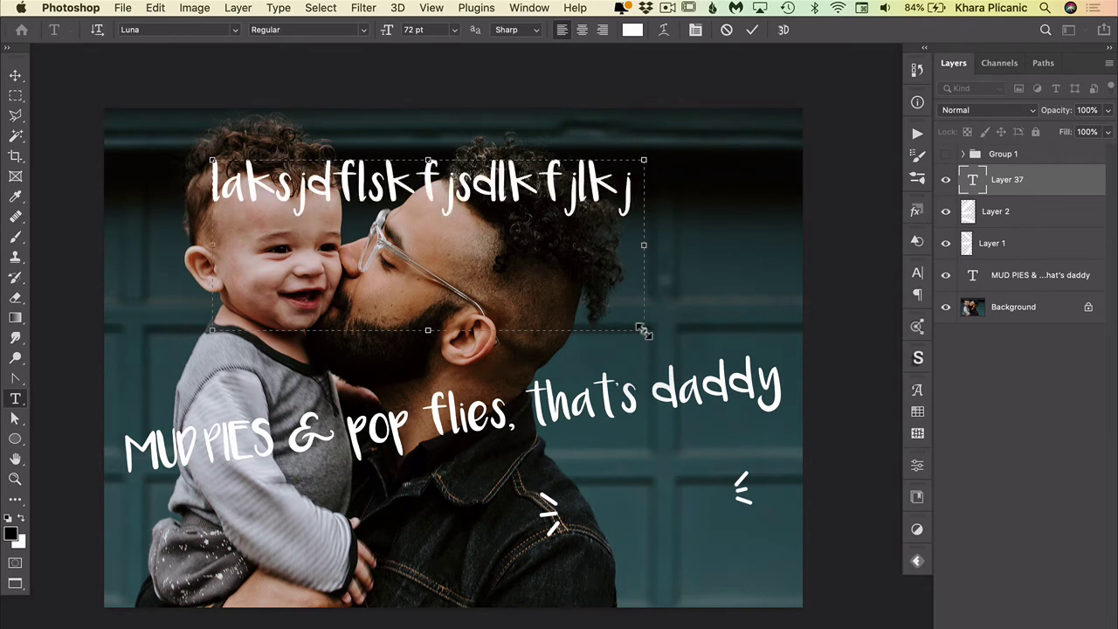
pyautogui.write('lkjlkj')
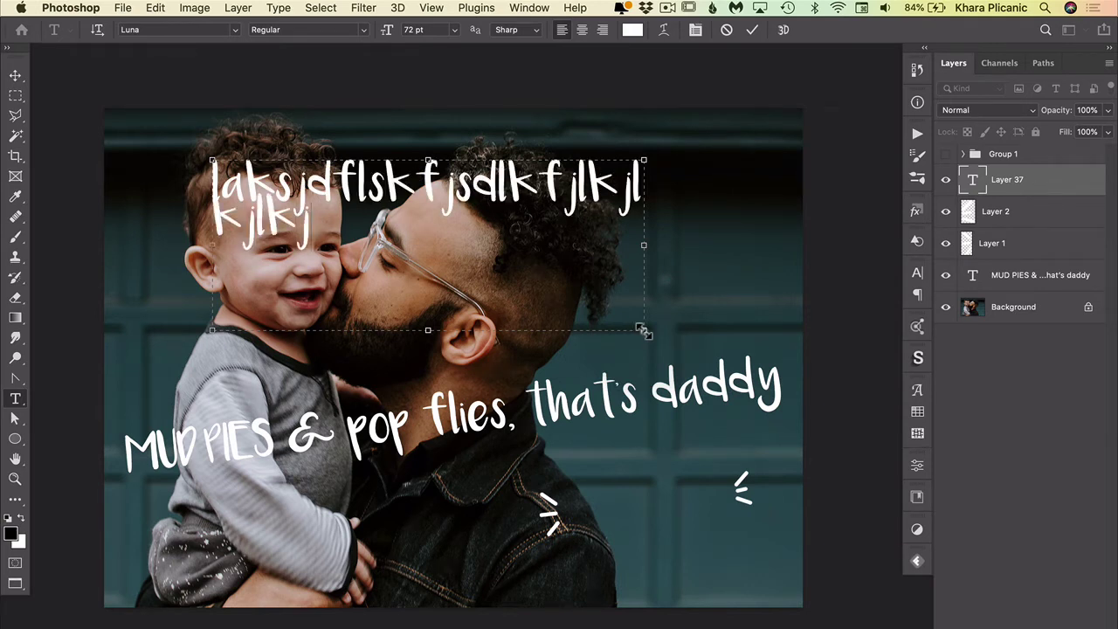
pyautogui.write('klskjdkljkljk')
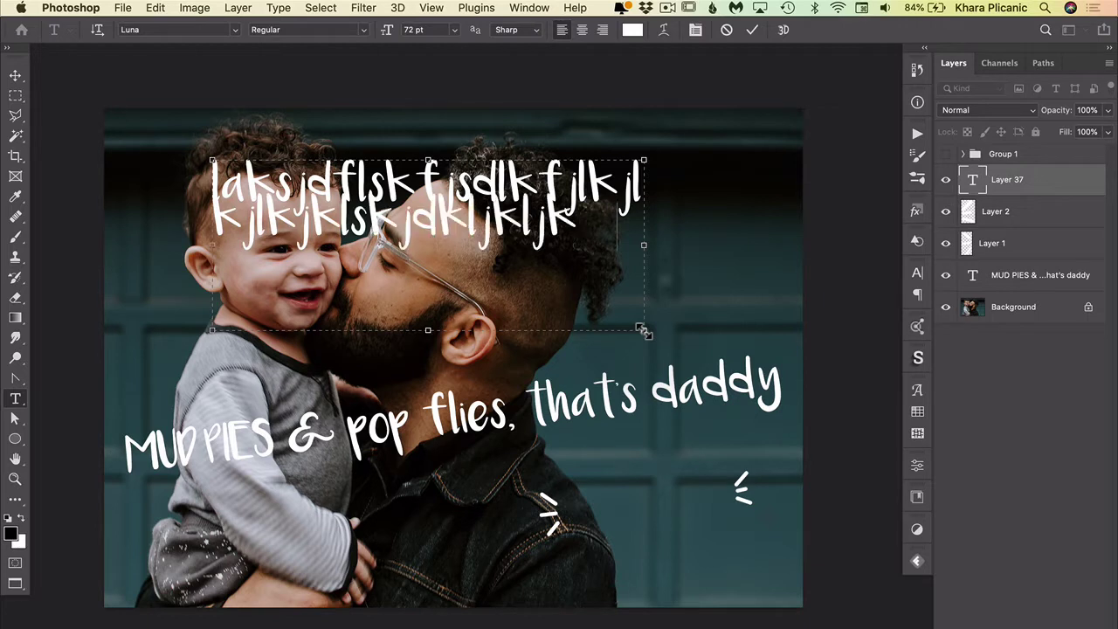
pyautogui.write('lkjlk')
pyautogui.write('jkljkl')
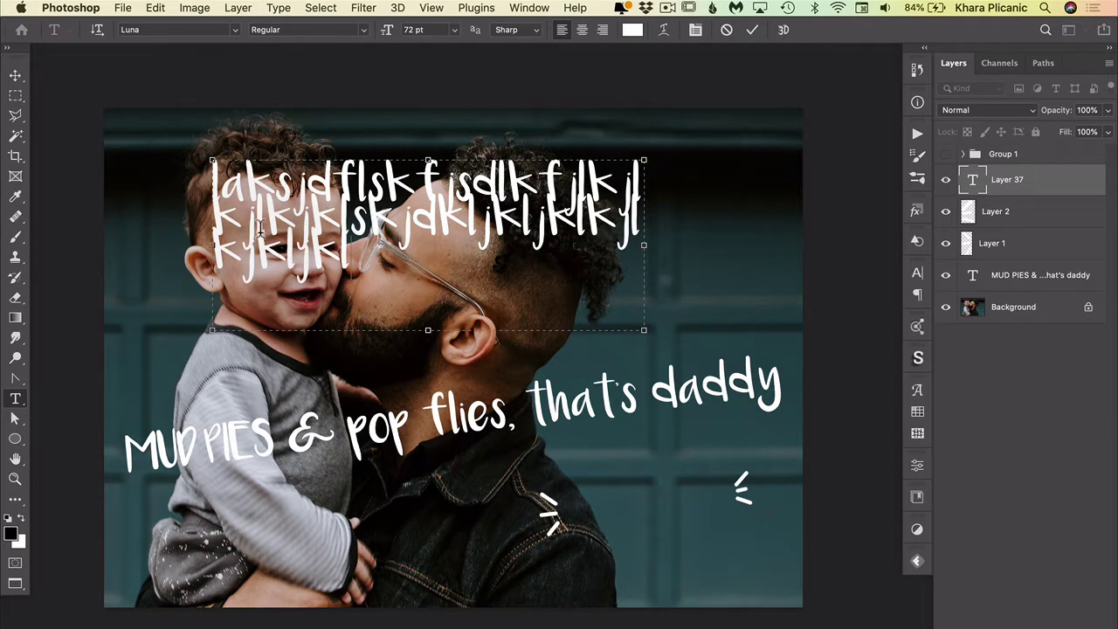
pyautogui.click(680, 128)
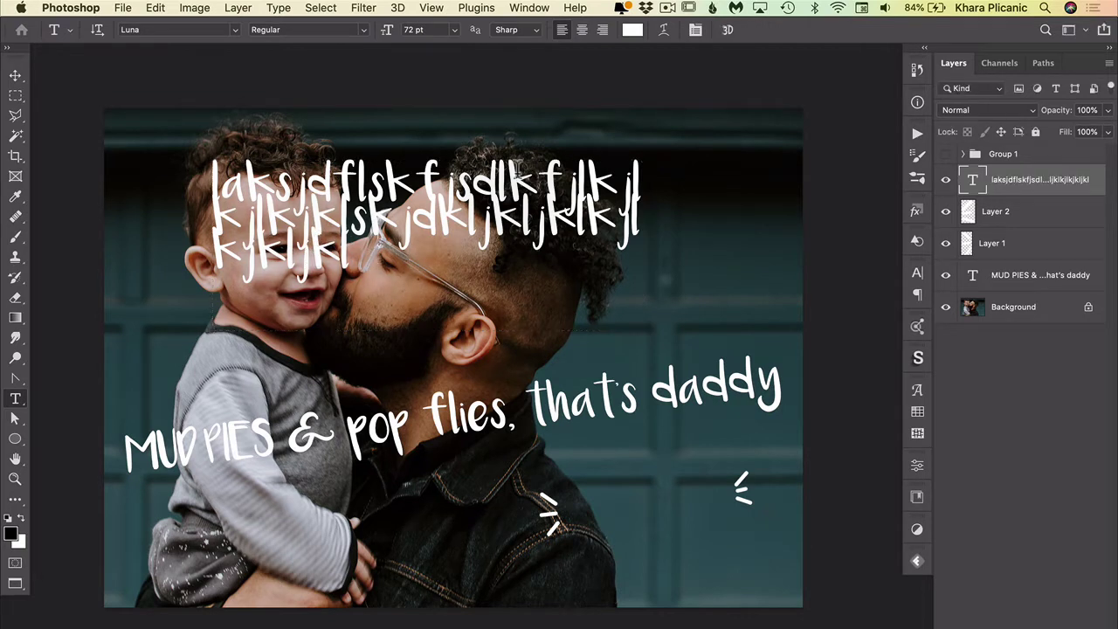
# Step: Delete the sample paragraph layer, select the MUD PIES caption text, commit it and open the Type menu
pyautogui.press('Delete')
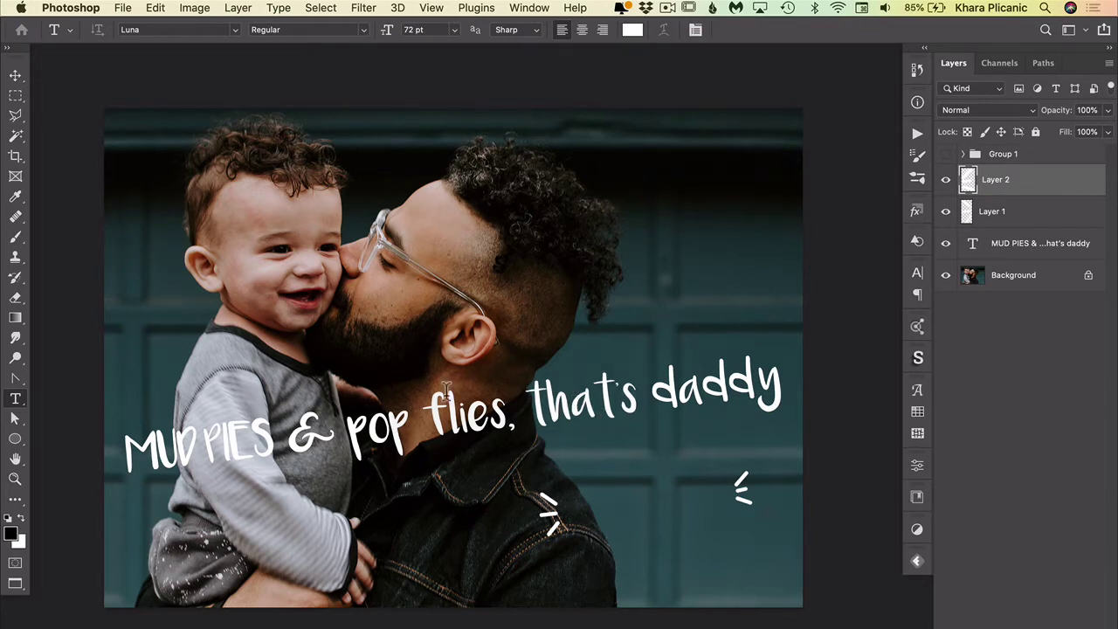
pyautogui.click(405, 418)
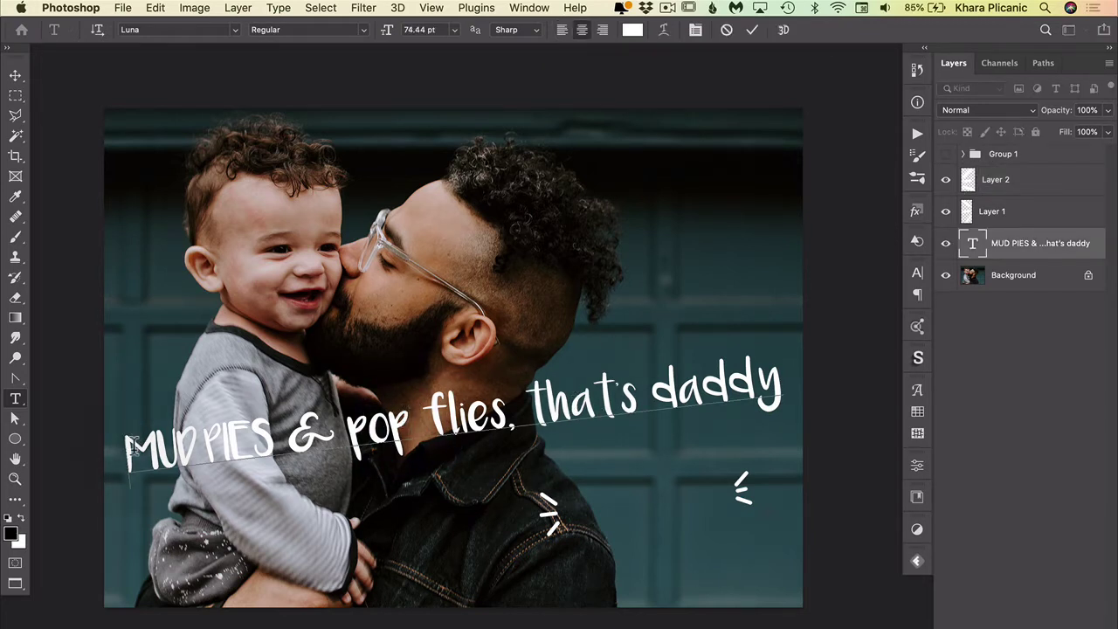
pyautogui.moveTo(145, 444); pyautogui.dragTo(844, 408)
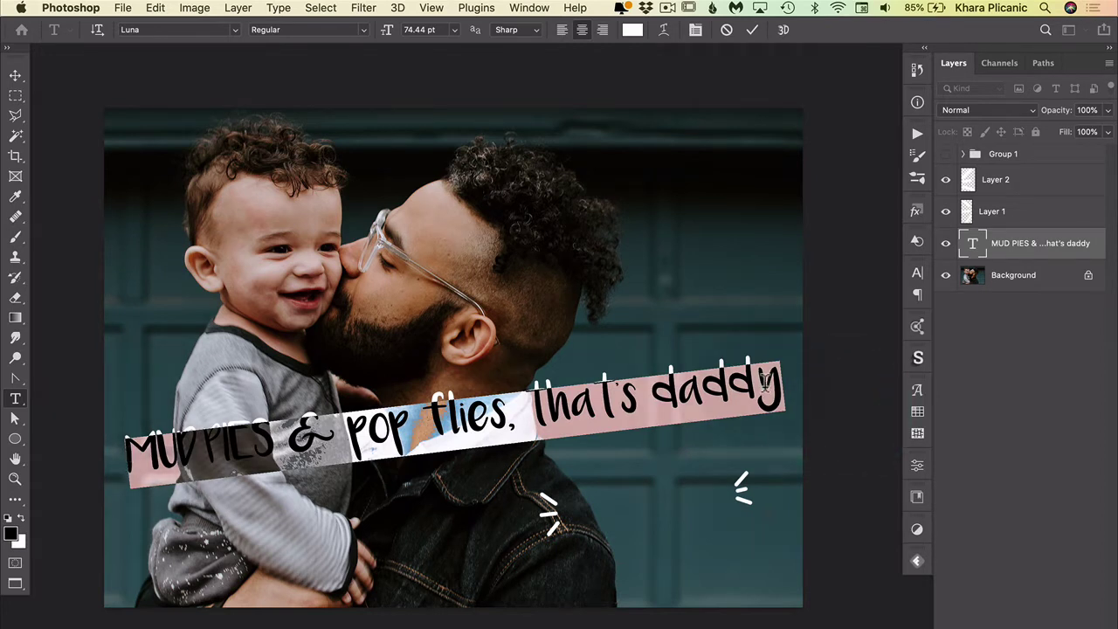
pyautogui.click(142, 450)
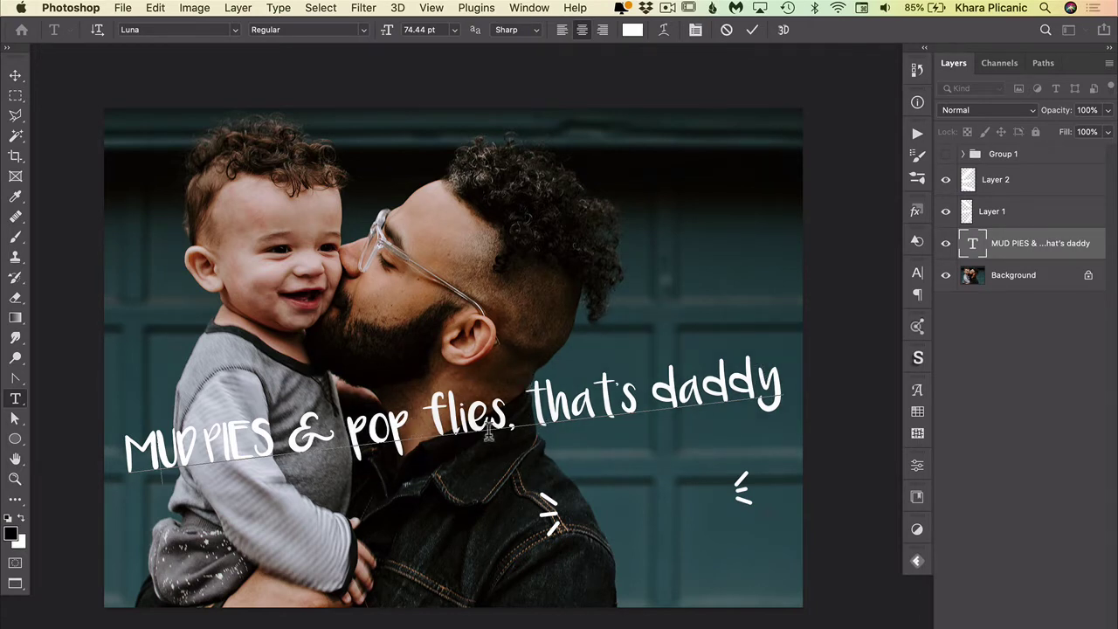
pyautogui.moveTo(133, 450); pyautogui.dragTo(891, 327)
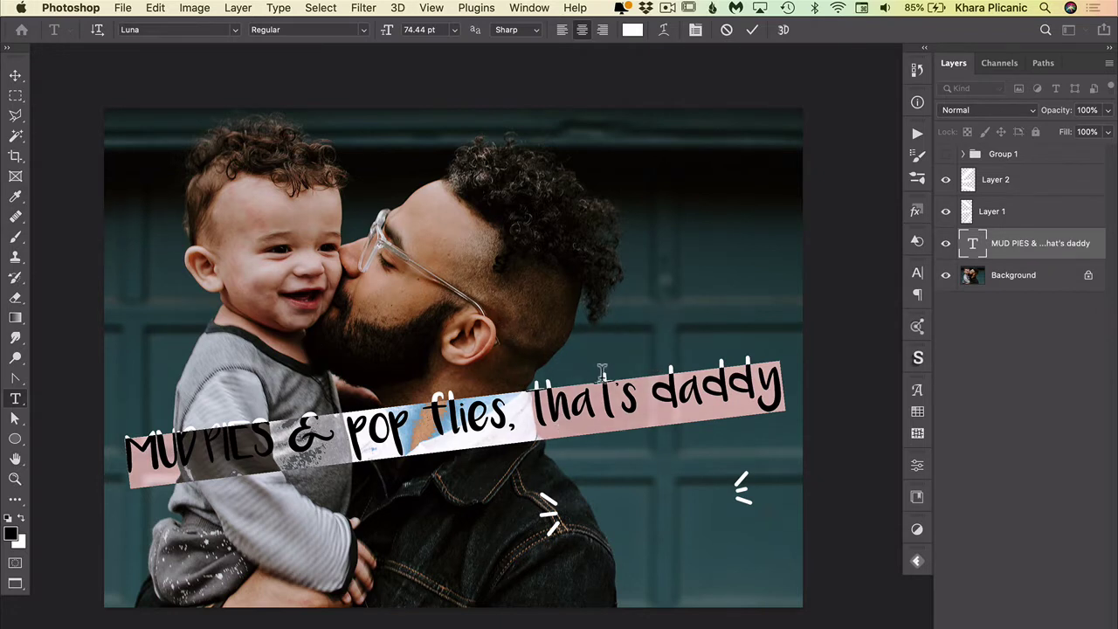
pyautogui.click(727, 30)
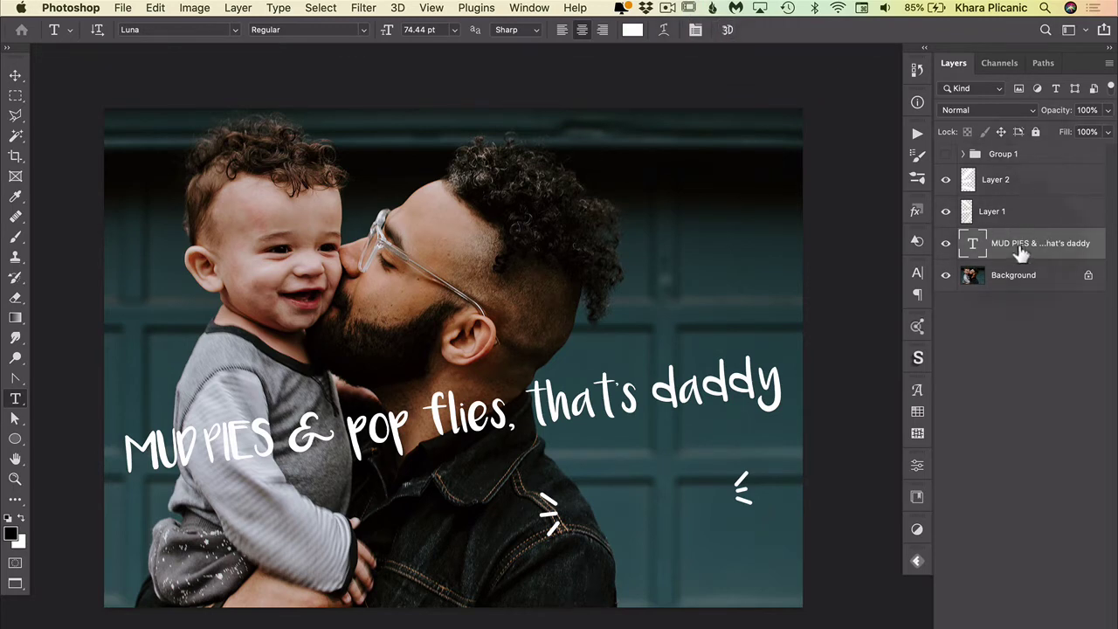
pyautogui.click(282, 9)
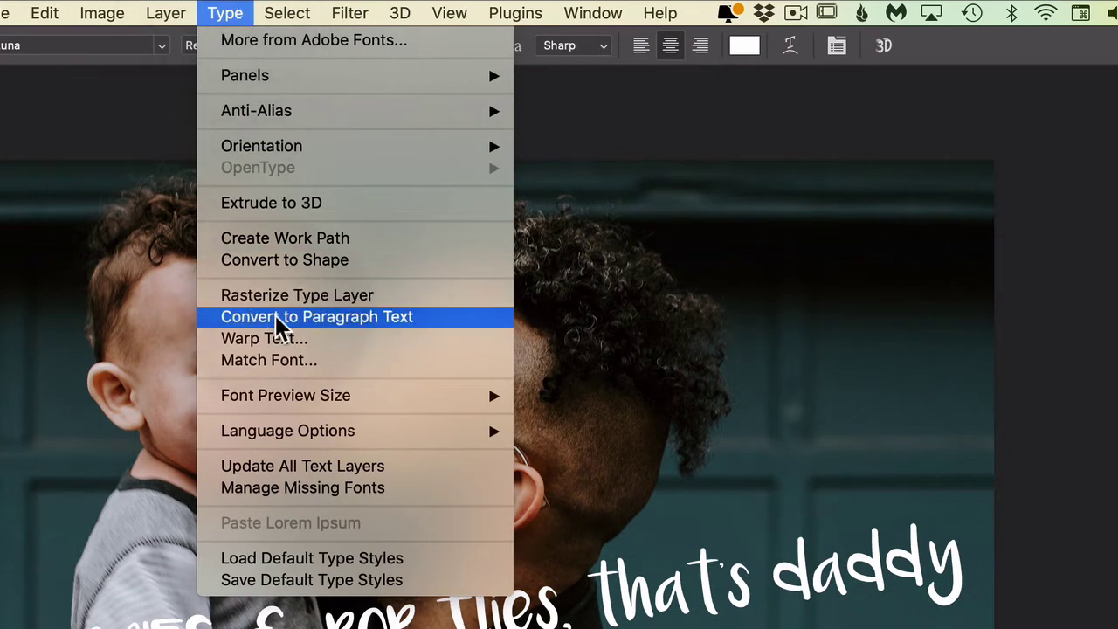
# Step: Convert the caption to paragraph text and narrow its box so it wraps onto three lines
pyautogui.click(382, 330)
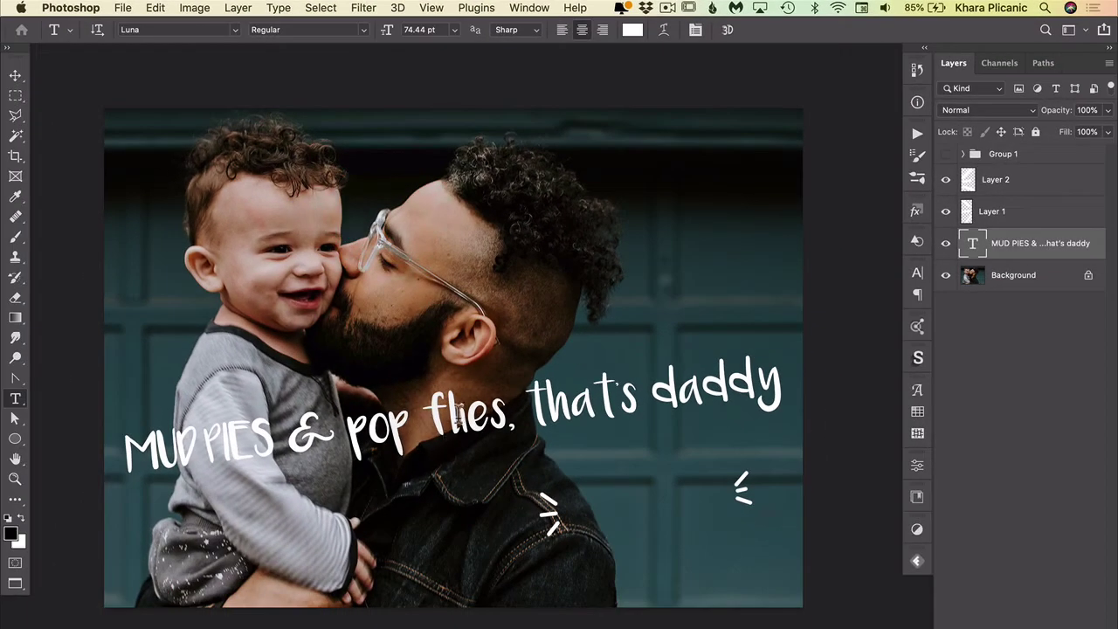
pyautogui.click(459, 418)
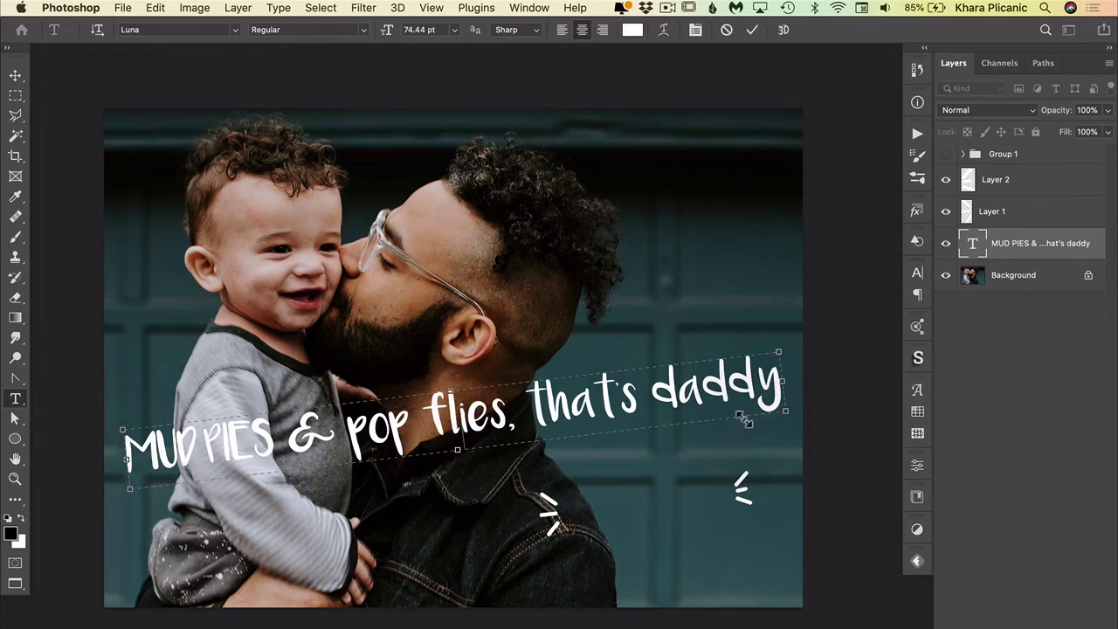
pyautogui.moveTo(708, 430); pyautogui.dragTo(409, 545)
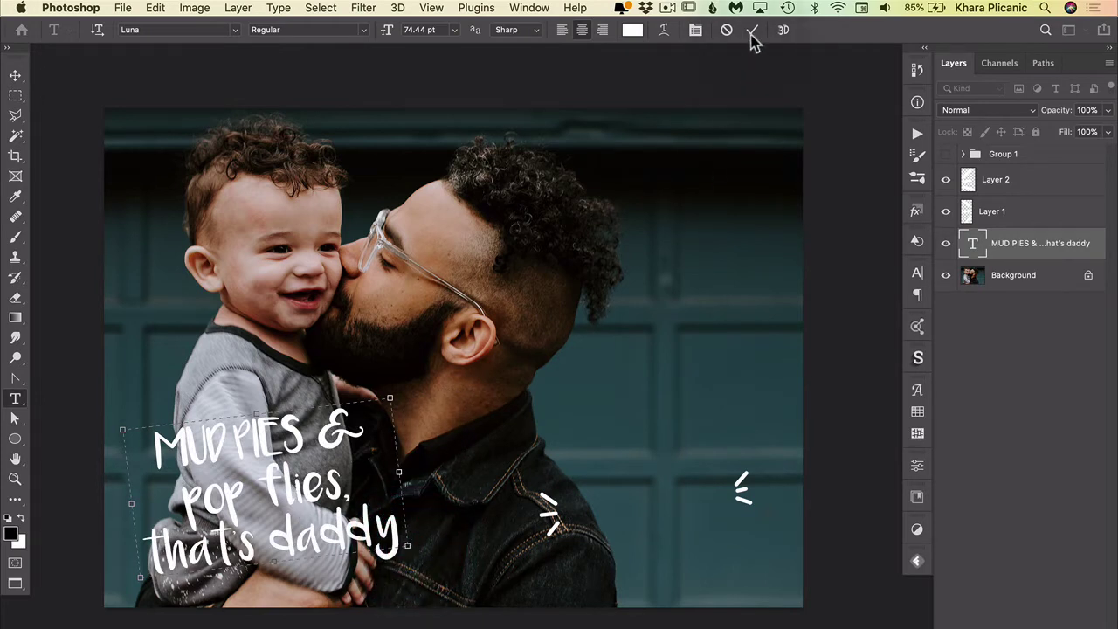
pyautogui.click(752, 30)
# Step: Move the caption to the photo's lower right and show Group 1's bat, ball and ladybug graphics
pyautogui.press('v')
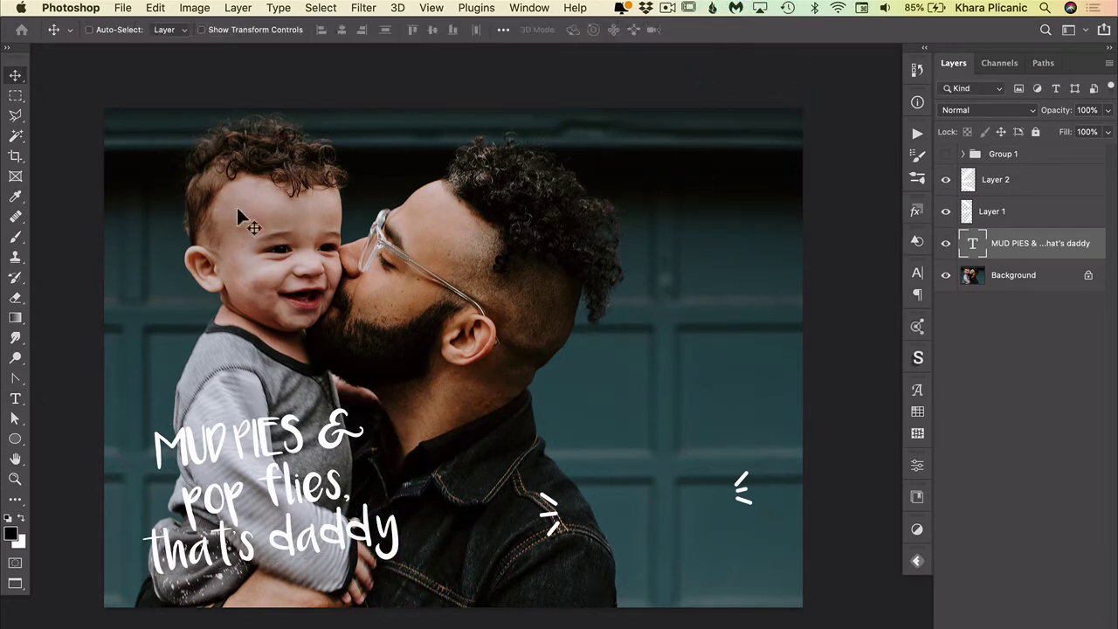
pyautogui.moveTo(235, 495); pyautogui.dragTo(621, 524)
pyautogui.click(946, 154)
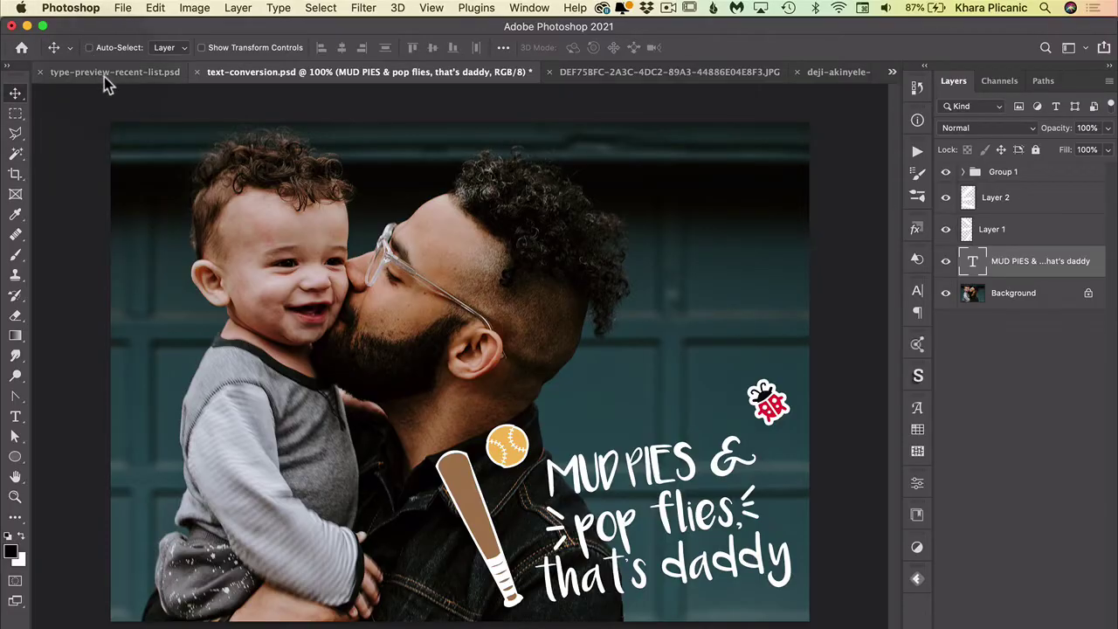
# Step: Flip through the recent-list, text-conversion, snow, hat portrait and monstera document tabs
pyautogui.click(103, 76)
pyautogui.click(320, 73)
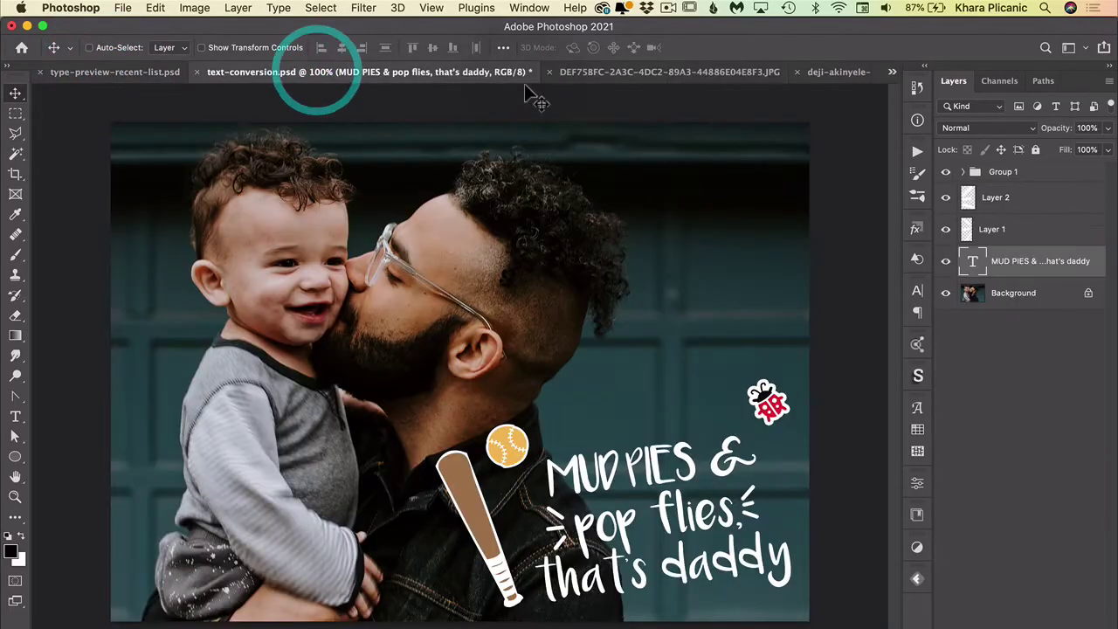
pyautogui.click(591, 75)
pyautogui.click(787, 75)
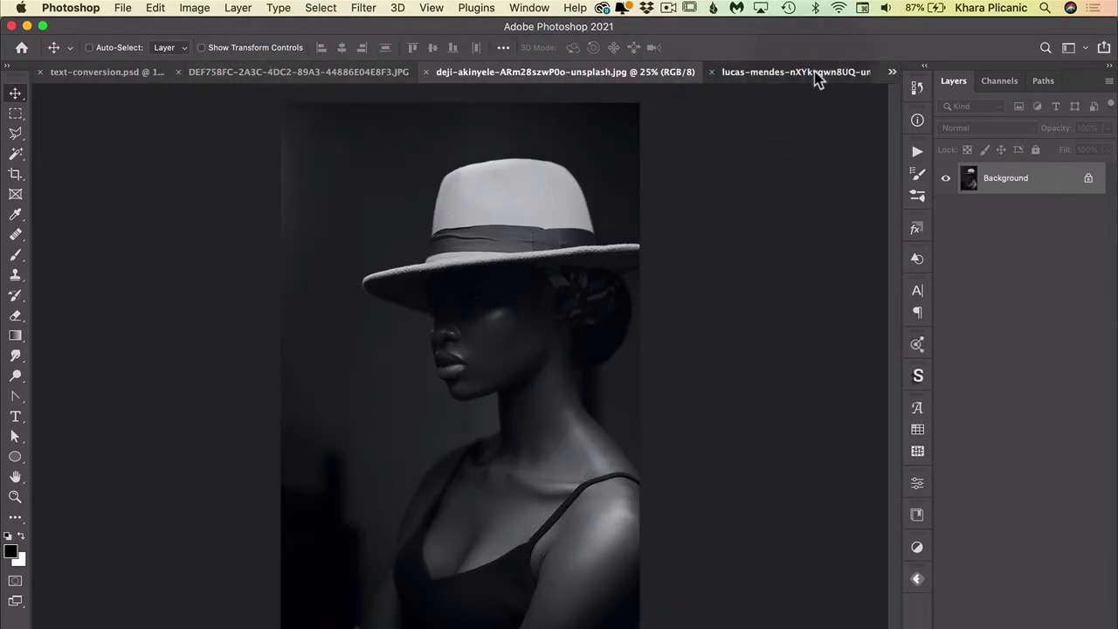
pyautogui.click(815, 75)
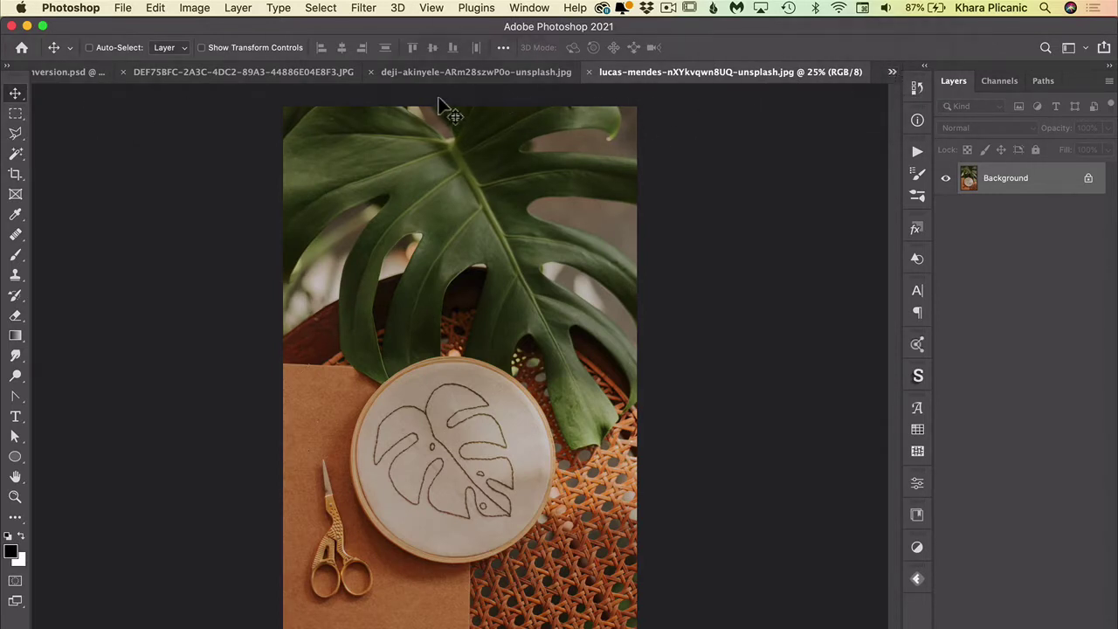
# Step: Use the open-documents list to switch photos, ending on text-conversion.psd
pyautogui.click(892, 71)
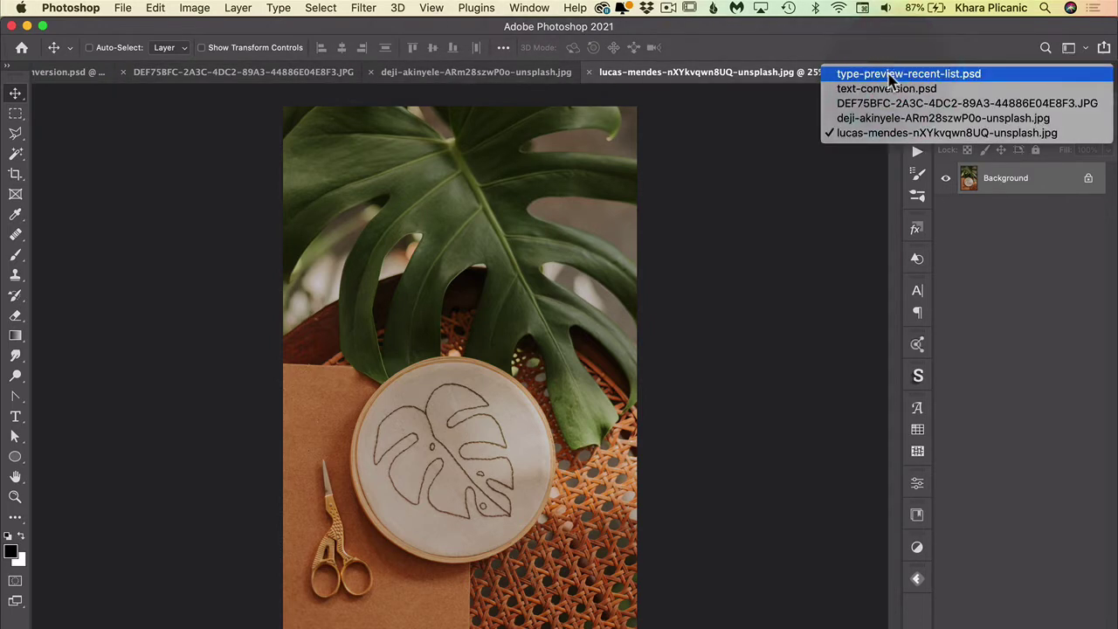
pyautogui.click(814, 202)
pyautogui.click(893, 73)
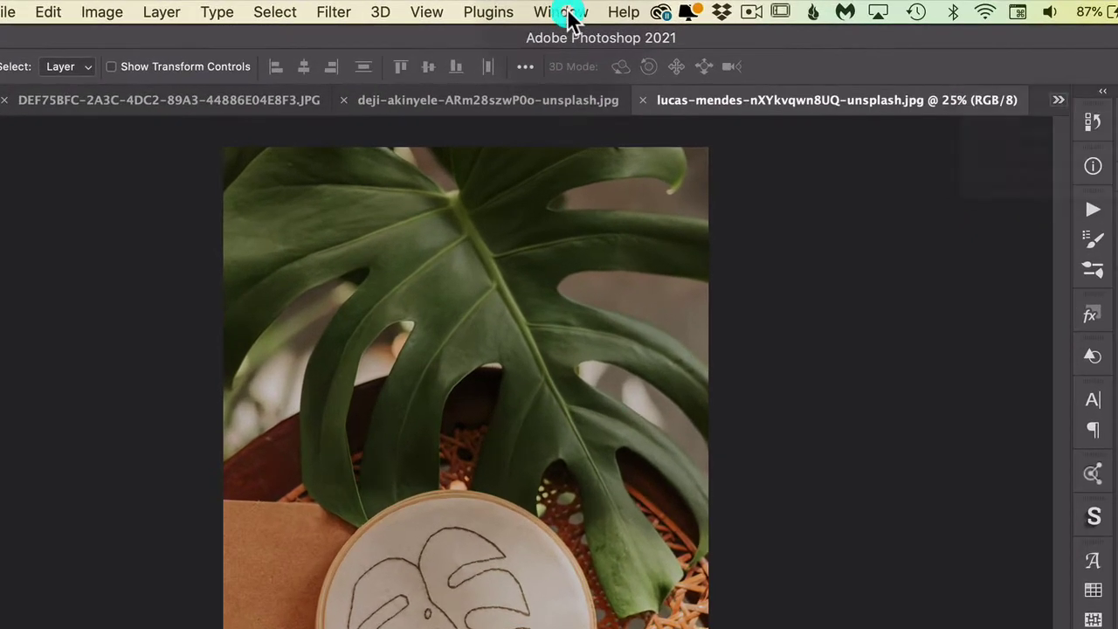
pyautogui.click(531, 8)
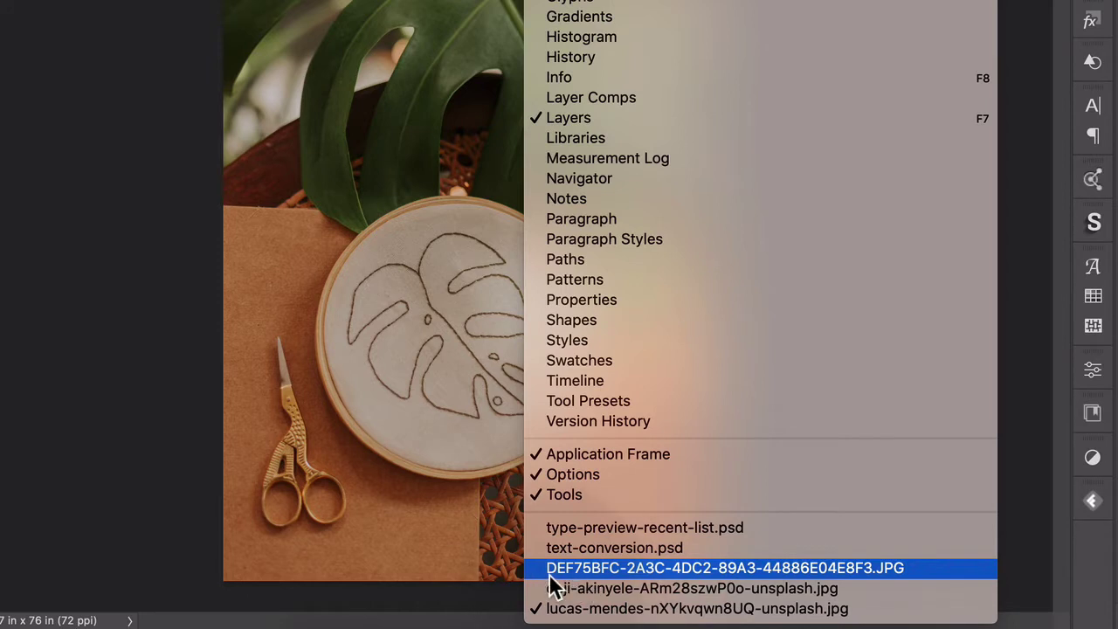
pyautogui.click(896, 574)
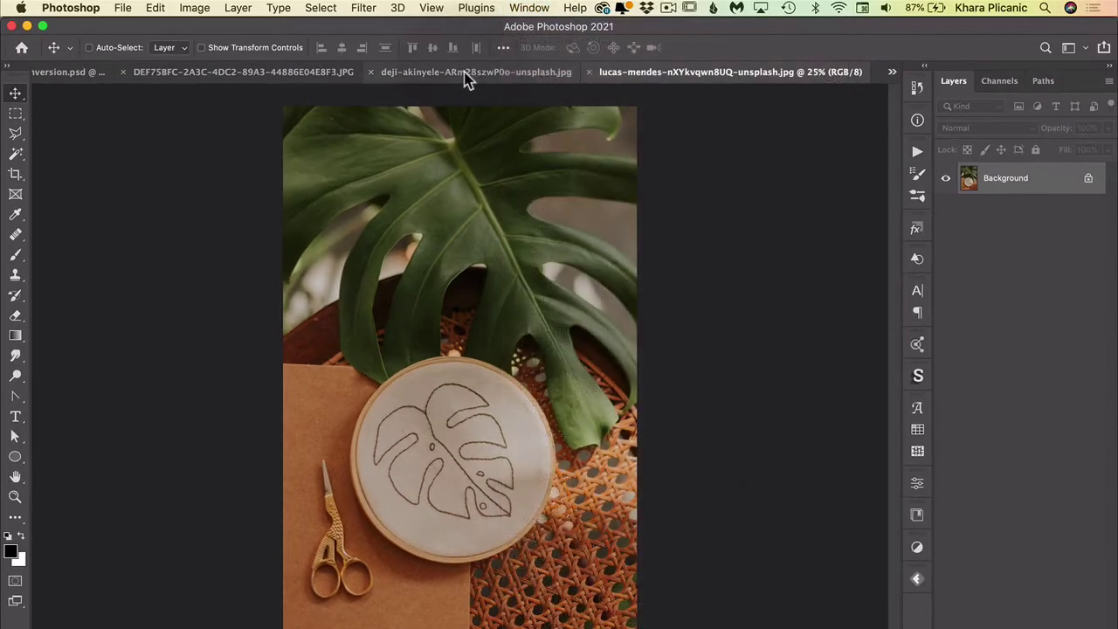
pyautogui.click(463, 73)
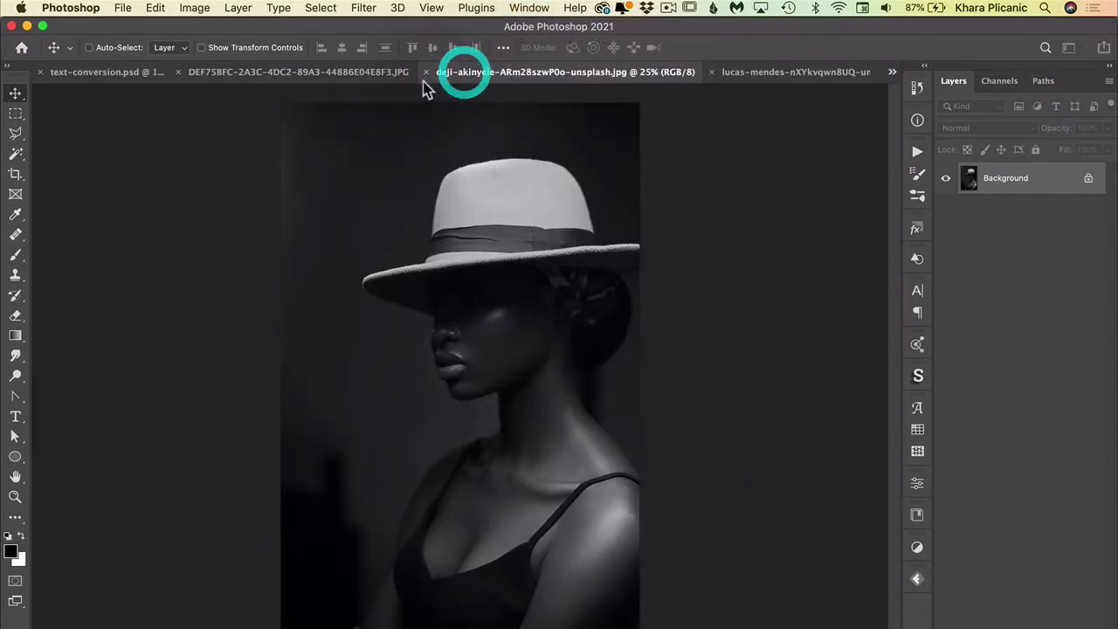
pyautogui.click(350, 75)
pyautogui.click(116, 75)
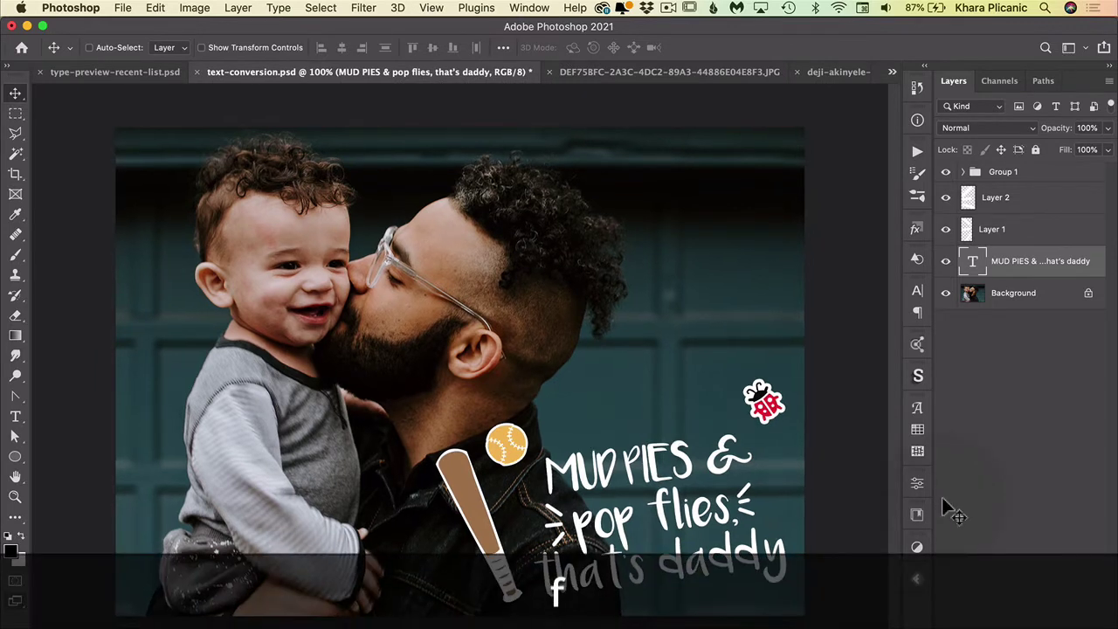
# Step: Switch to Full Screen Mode with Menu Bar and show the text layer's distances to the edges
pyautogui.press('f')
pyautogui.hscroll(3, 791, 486)
pyautogui.scroll(-1, 791, 472)
pyautogui.hscroll(1, 792, 472)
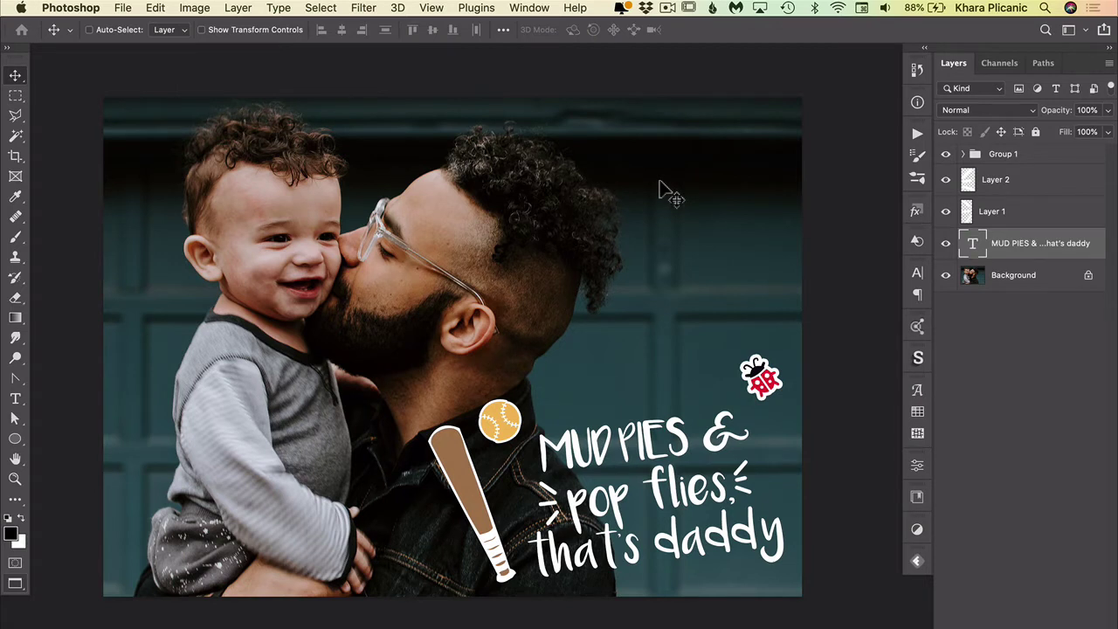
pyautogui.press('super')
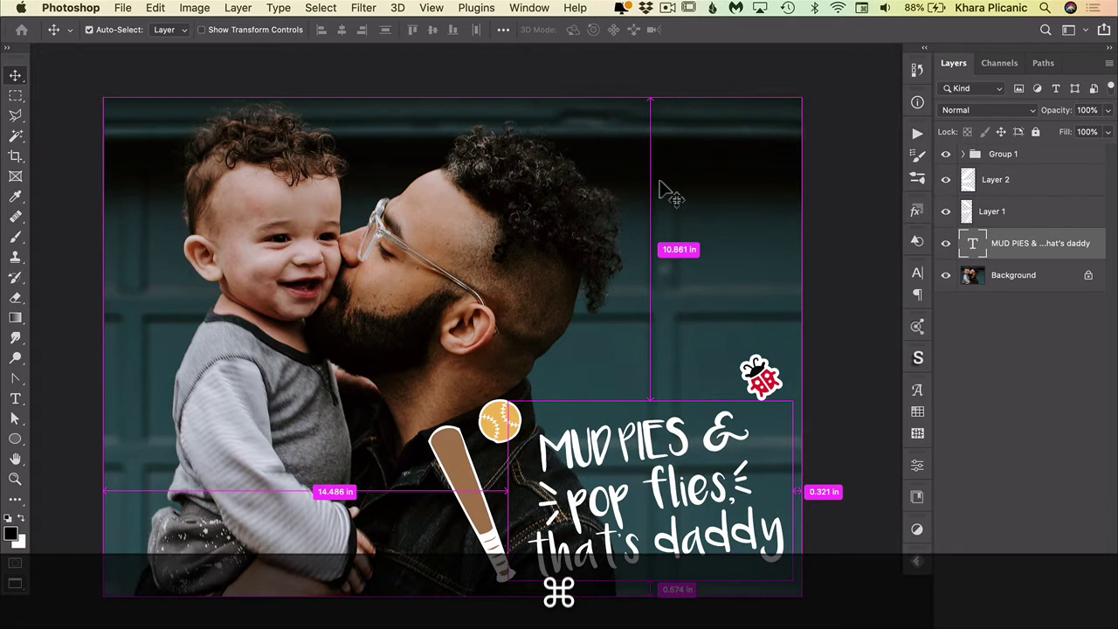
# Step: Cycle forward with Cmd+` and backward with Shift+Cmd+` through the open documents
pyautogui.press('super+grave')
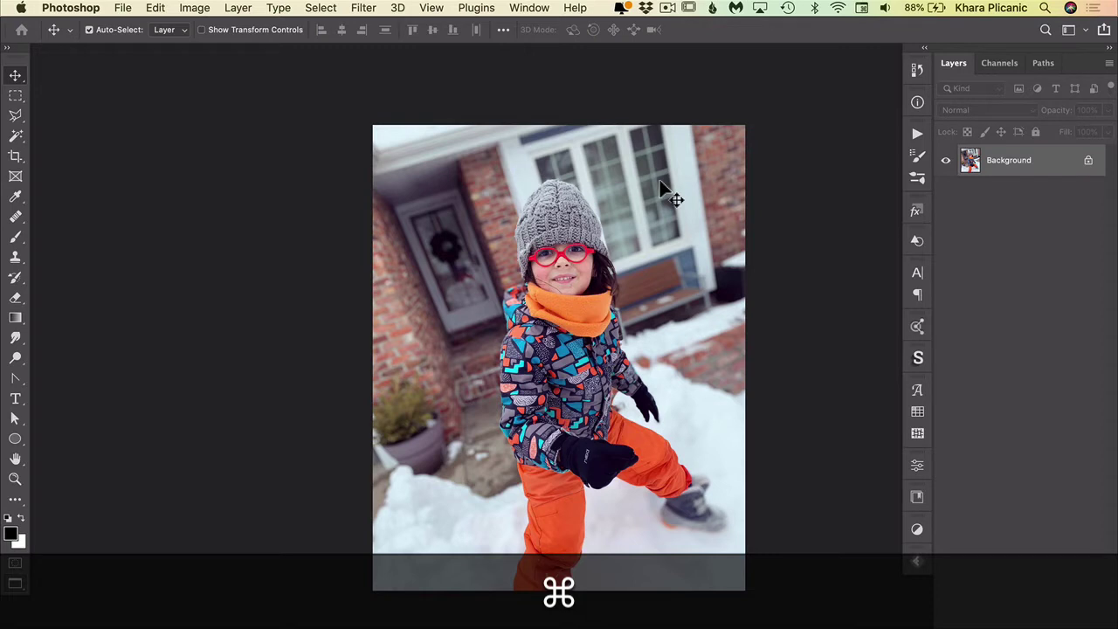
pyautogui.press('super+grave')
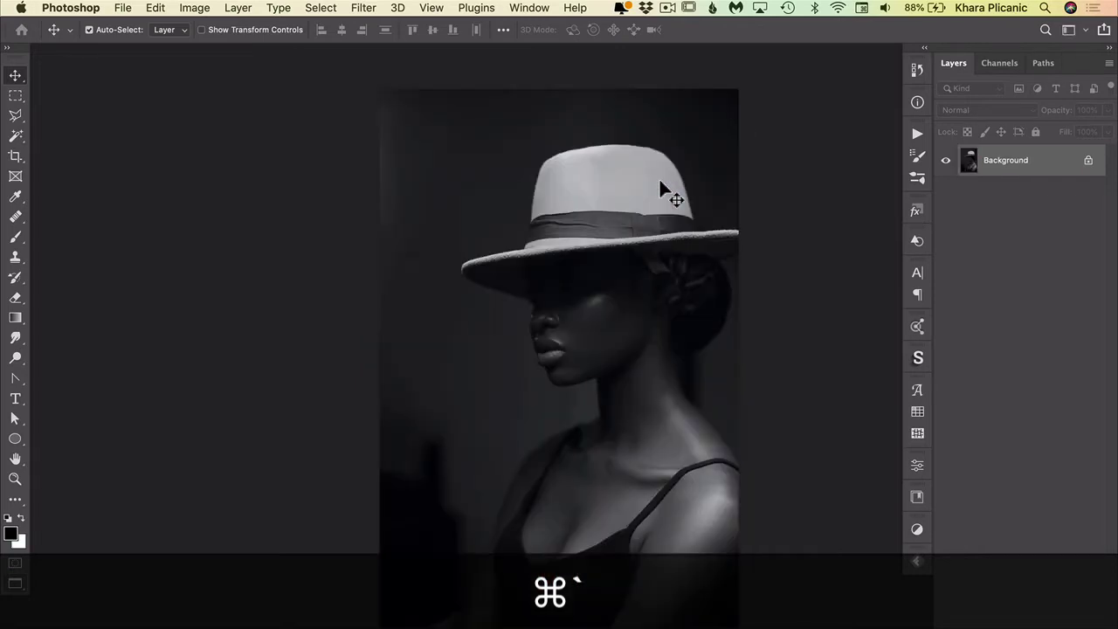
pyautogui.press('super+grave')
pyautogui.press('super+grave')
pyautogui.press('super+grave')
pyautogui.press('super+grave')
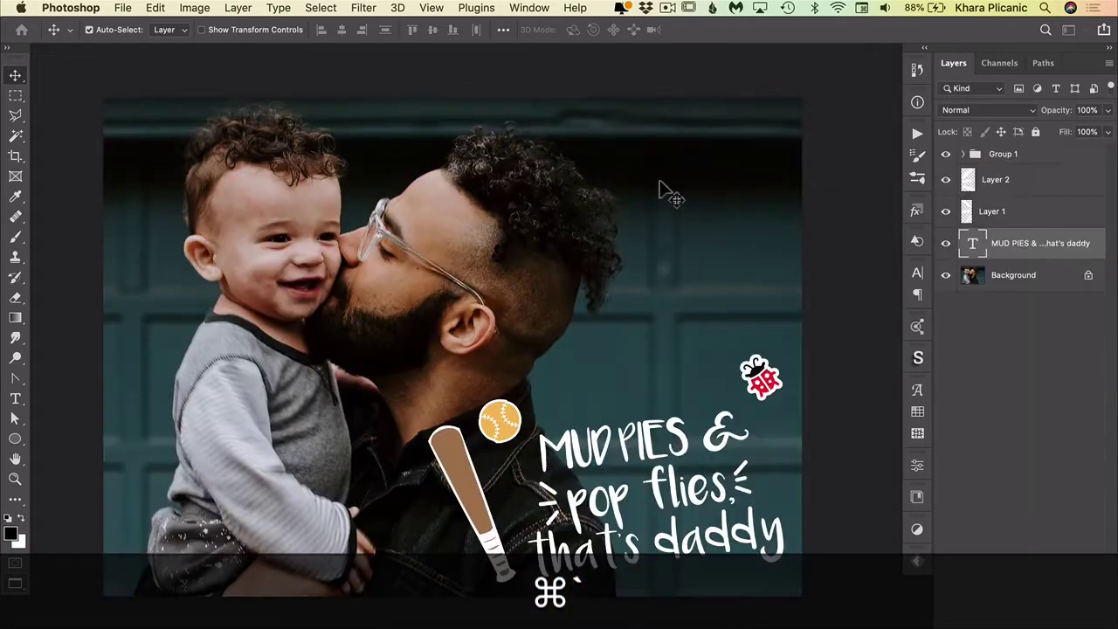
pyautogui.press('super+grave')
pyautogui.press('super+grave')
pyautogui.press('super+grave')
pyautogui.press('super+grave')
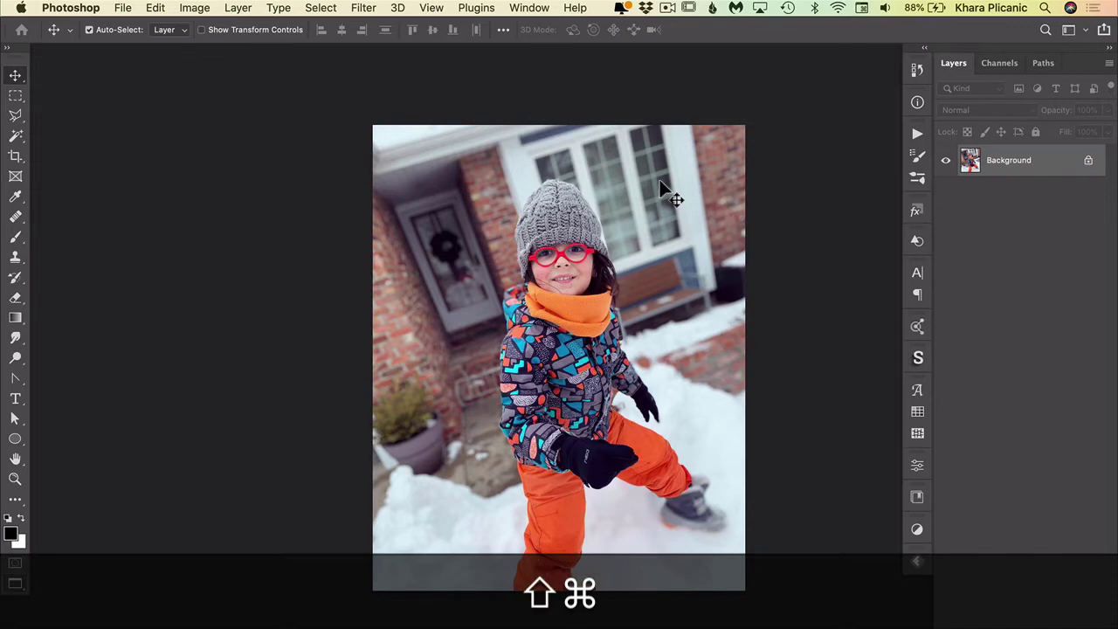
pyautogui.press('super+shift+grave')
pyautogui.press('super+shift+grave')
pyautogui.press('super+shift+grave')
pyautogui.press('super+shift+grave')
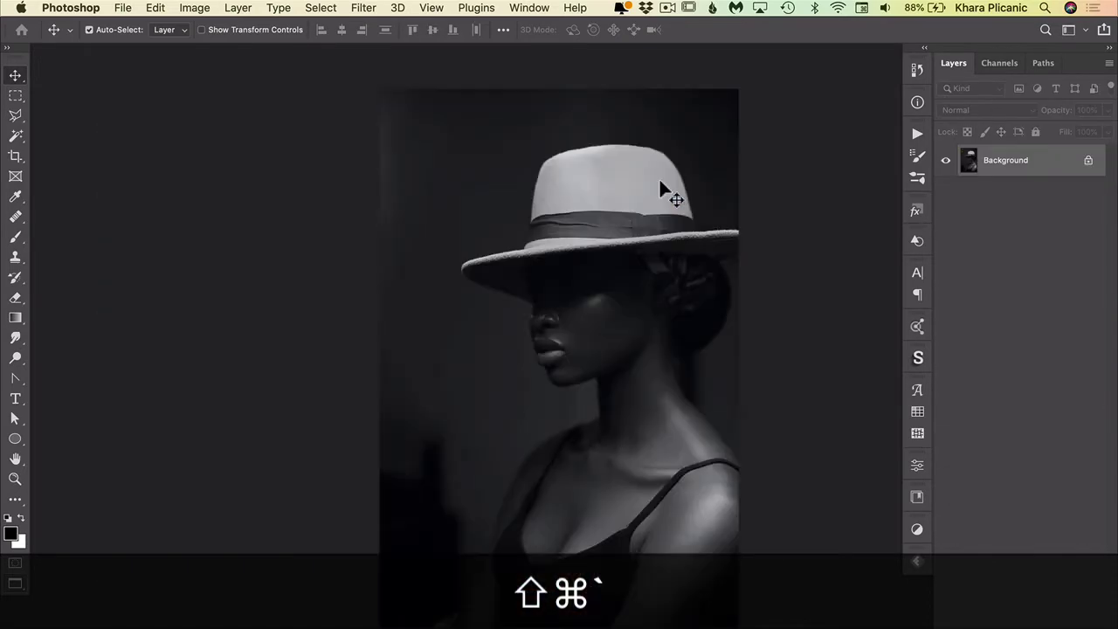
pyautogui.press('super+shift+grave')
pyautogui.press('super+shift+grave')
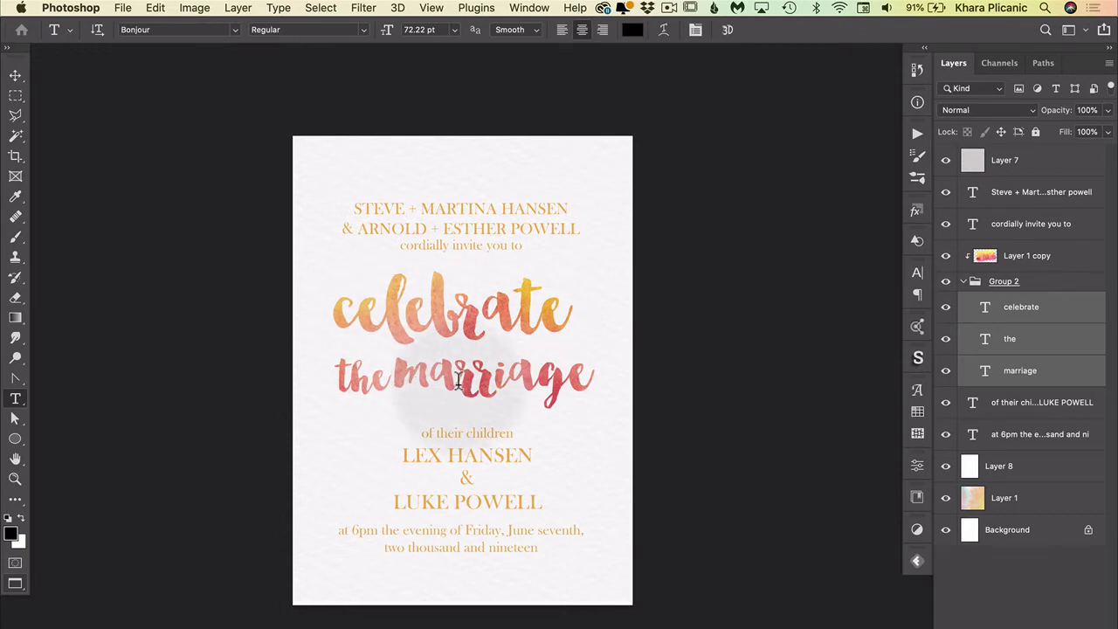
# Step: Change the 'celebrate the marriage' lettering from Bonjour to Madina Script via the font list
pyautogui.click(166, 35)
pyautogui.click(235, 32)
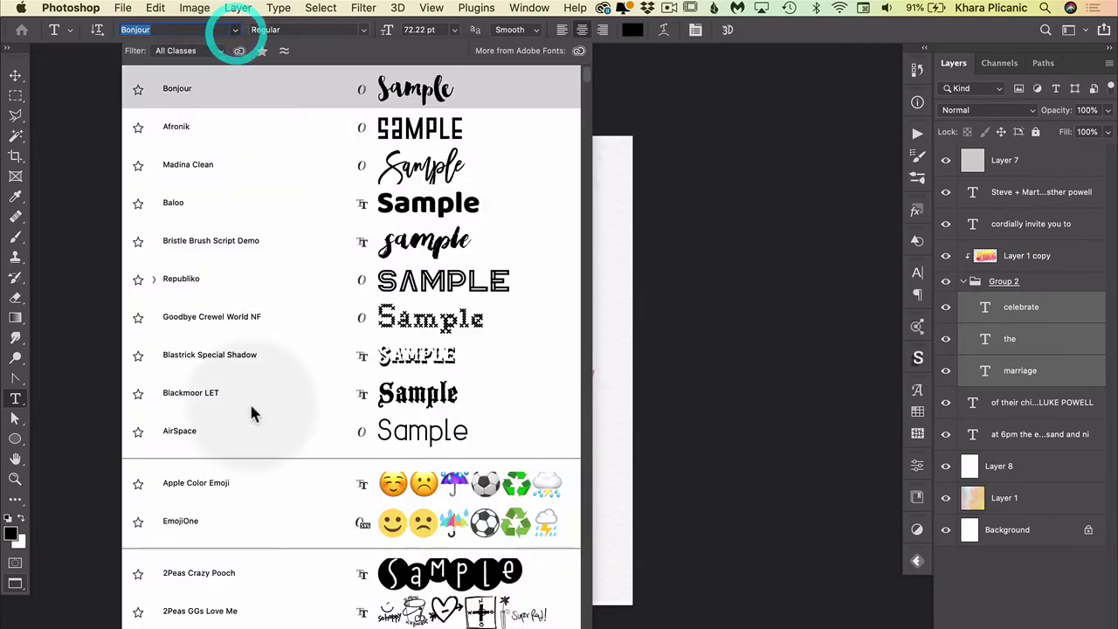
pyautogui.press('Down')
pyautogui.scroll(-10, 249, 409)
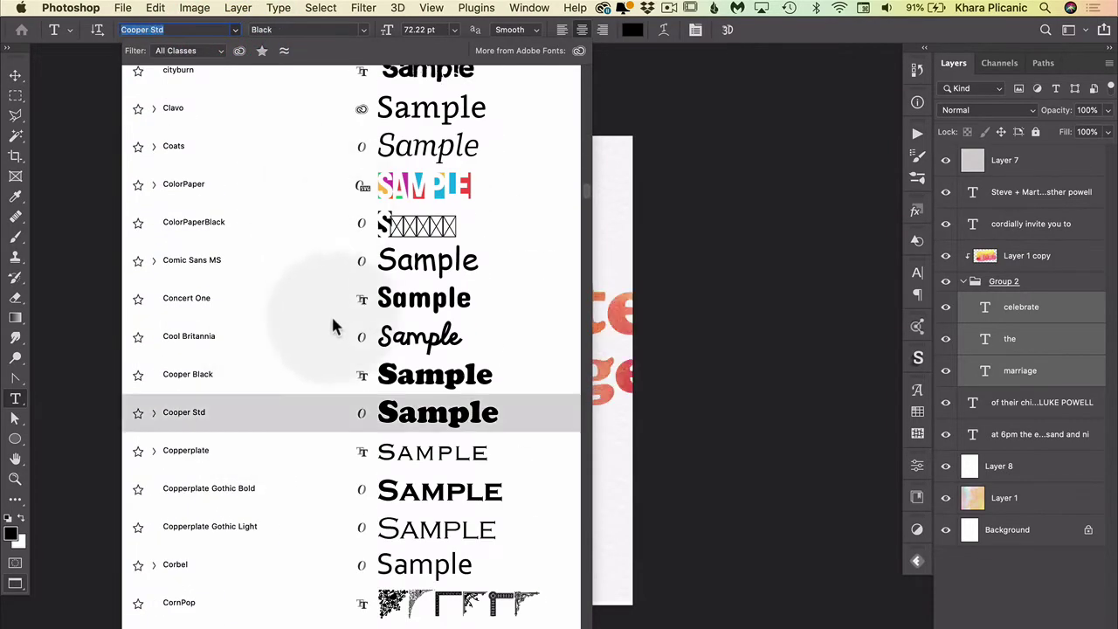
pyautogui.scroll(-15, 331, 313)
pyautogui.scroll(-15, 332, 320)
pyautogui.scroll(-15, 332, 320)
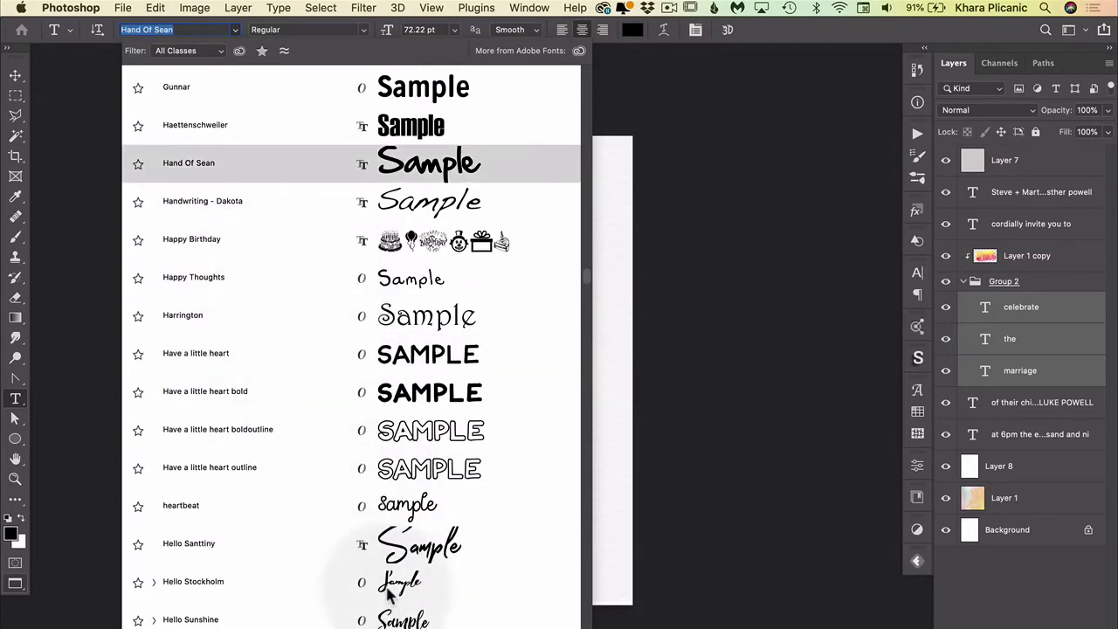
pyautogui.scroll(-15, 426, 609)
pyautogui.scroll(-15, 425, 609)
pyautogui.scroll(1, 426, 609)
pyautogui.scroll(5, 426, 609)
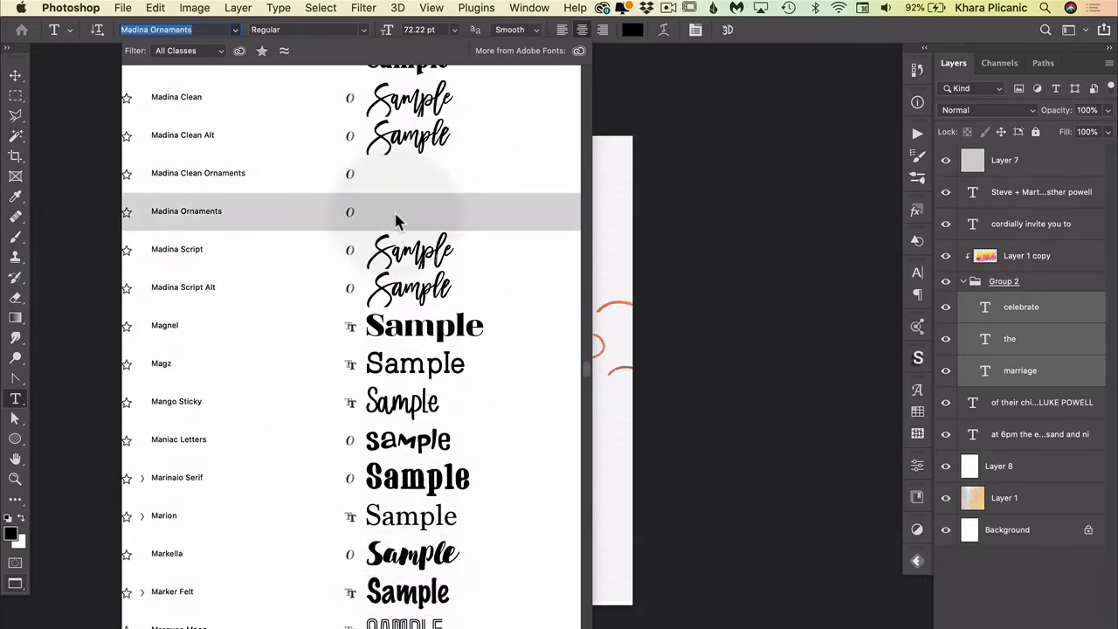
pyautogui.click(403, 253)
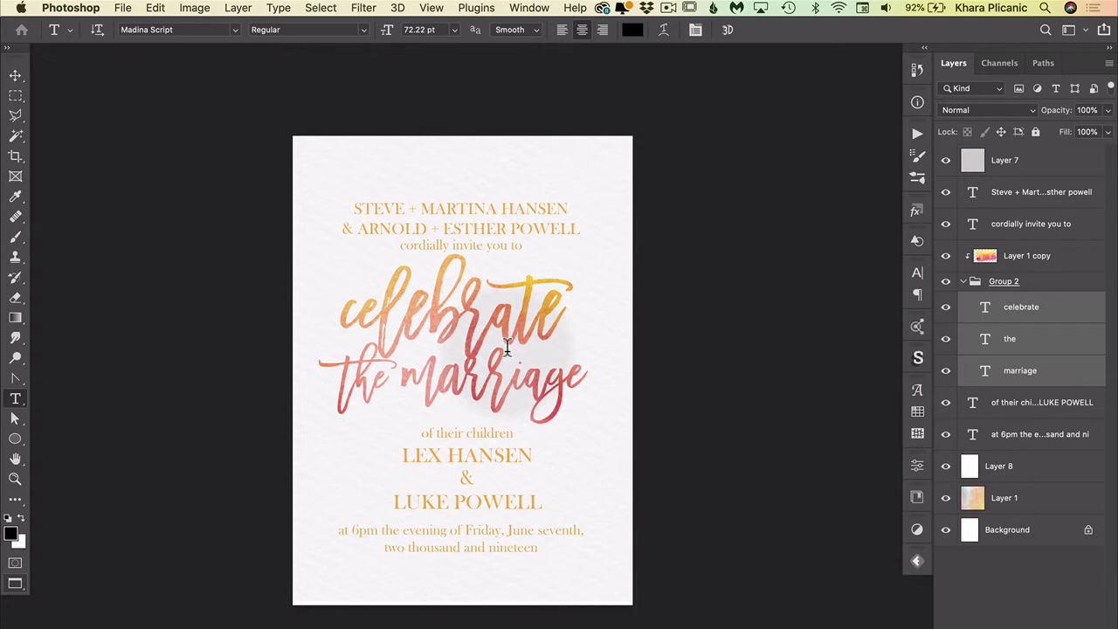
pyautogui.click(236, 33)
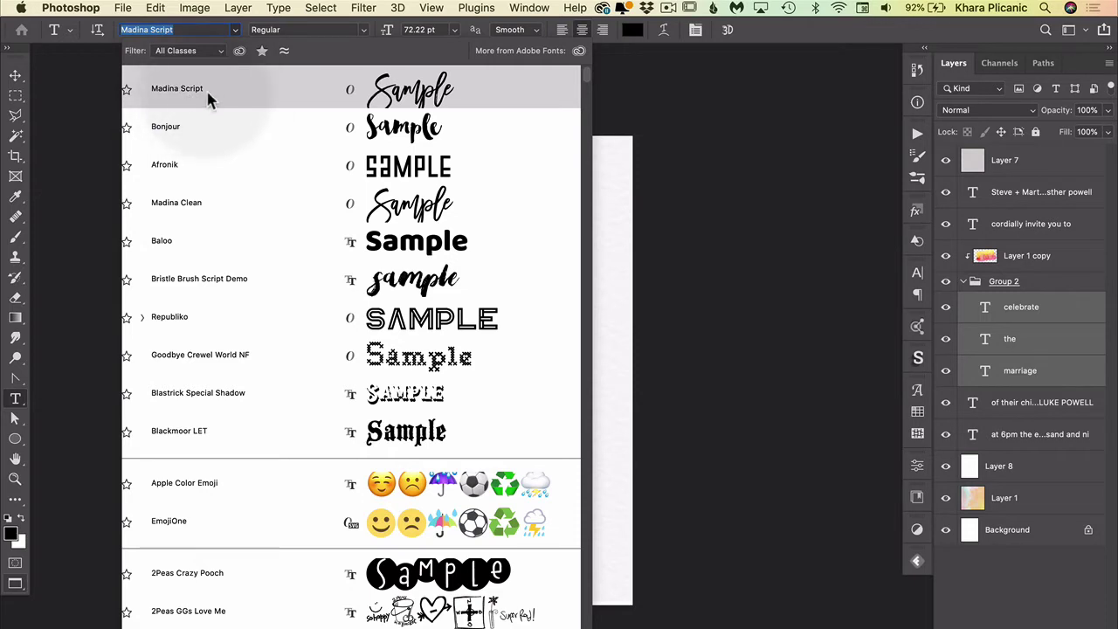
pyautogui.press('Down')
pyautogui.press('Down')
pyautogui.press('Down')
pyautogui.press('Down')
pyautogui.press('Down')
pyautogui.press('Down')
pyautogui.press('Down')
pyautogui.press('Down')
pyautogui.press('Down')
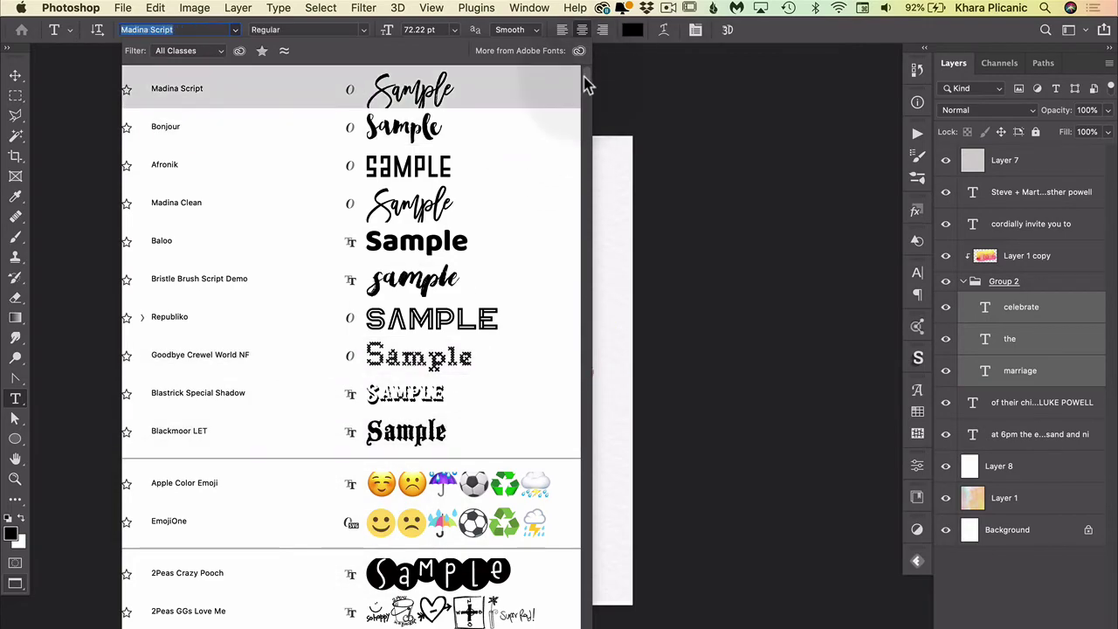
pyautogui.moveTo(589, 85); pyautogui.dragTo(562, 387)
pyautogui.scroll(-5, 384, 358)
pyautogui.scroll(-6, 385, 358)
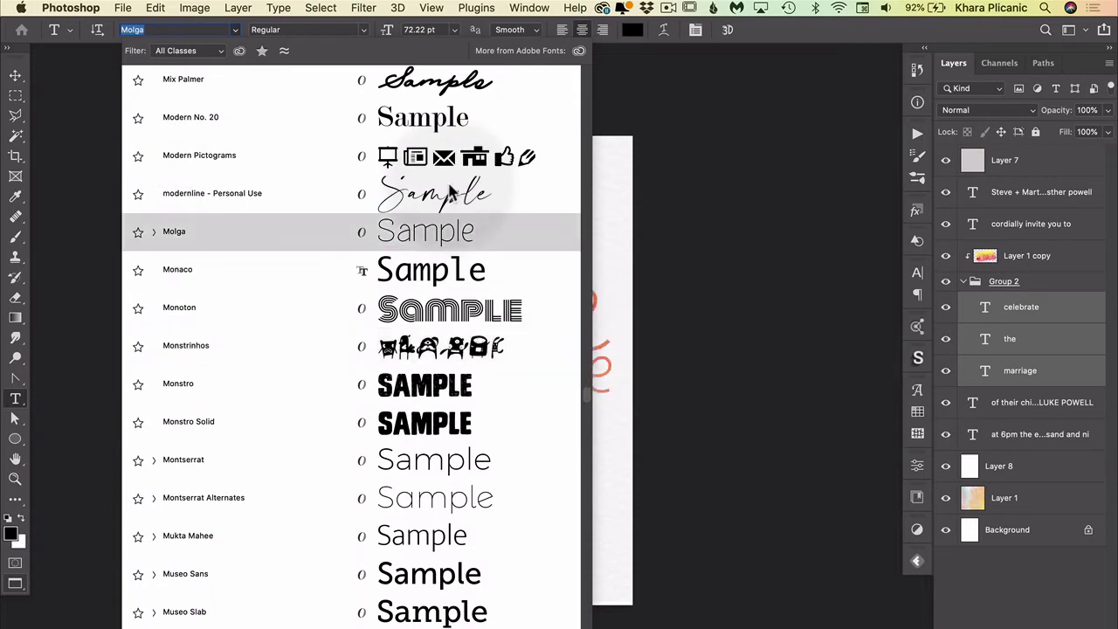
pyautogui.click(237, 31)
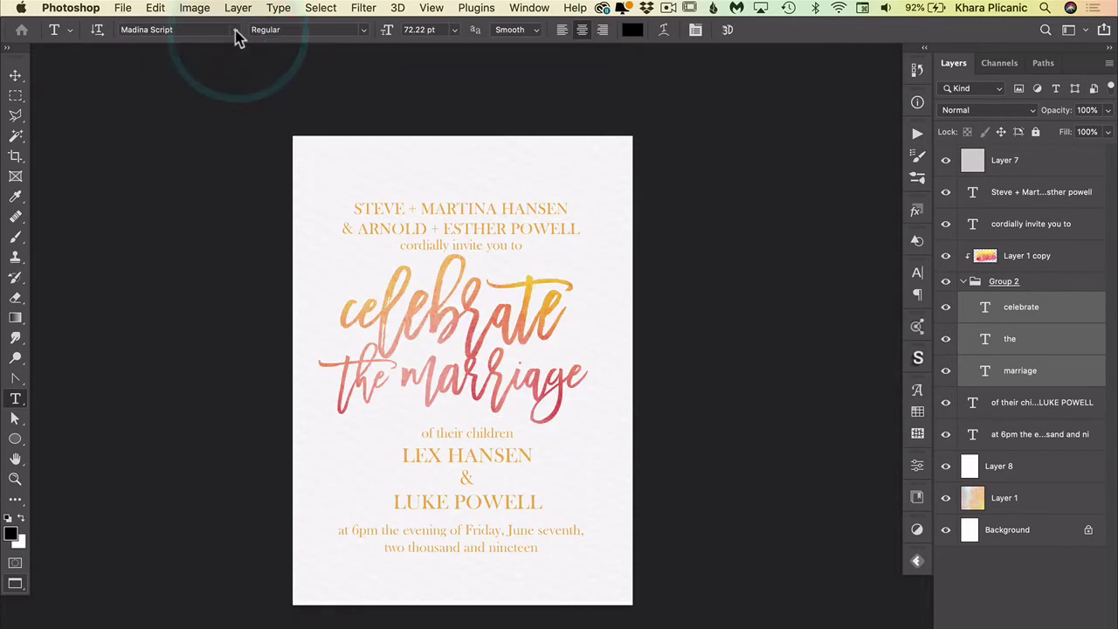
pyautogui.click(236, 31)
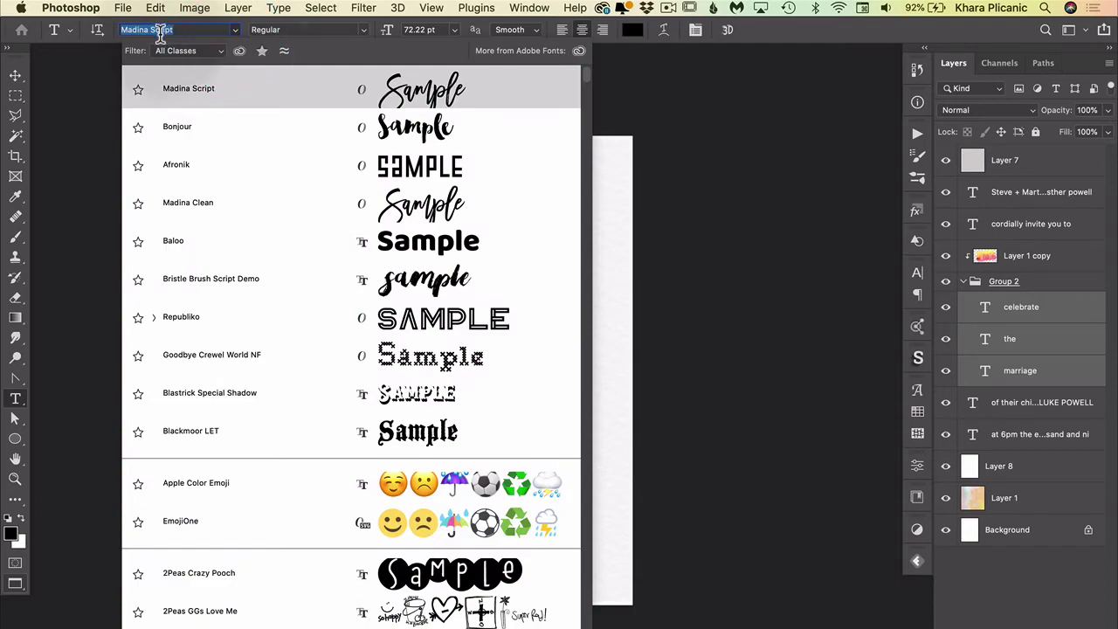
pyautogui.scroll(-3, 330, 596)
pyautogui.scroll(-20, 330, 595)
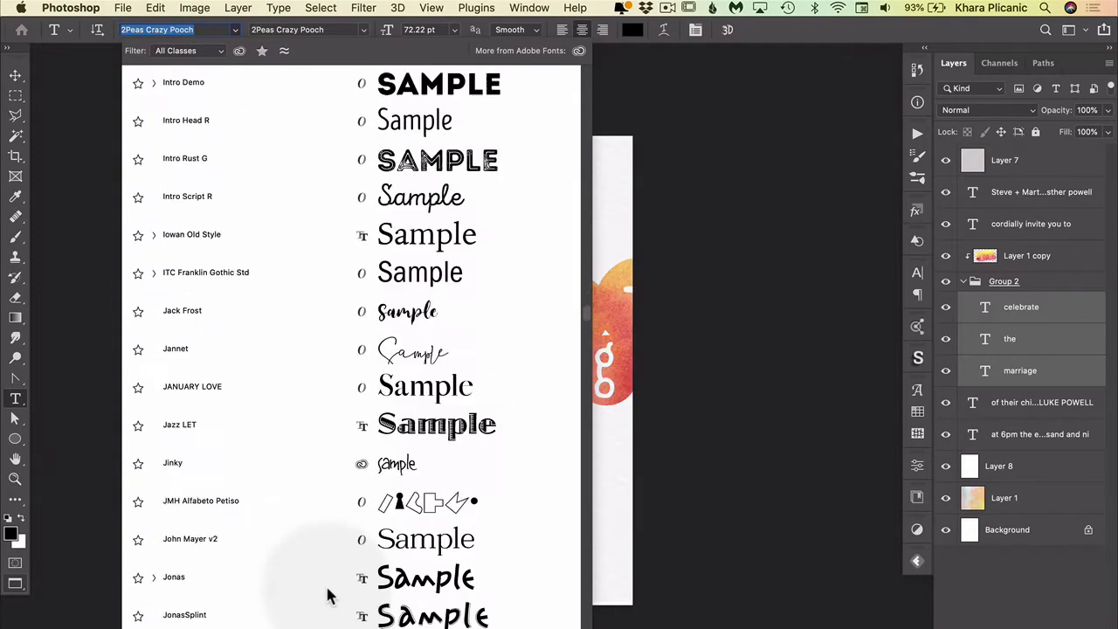
pyautogui.scroll(-20, 331, 596)
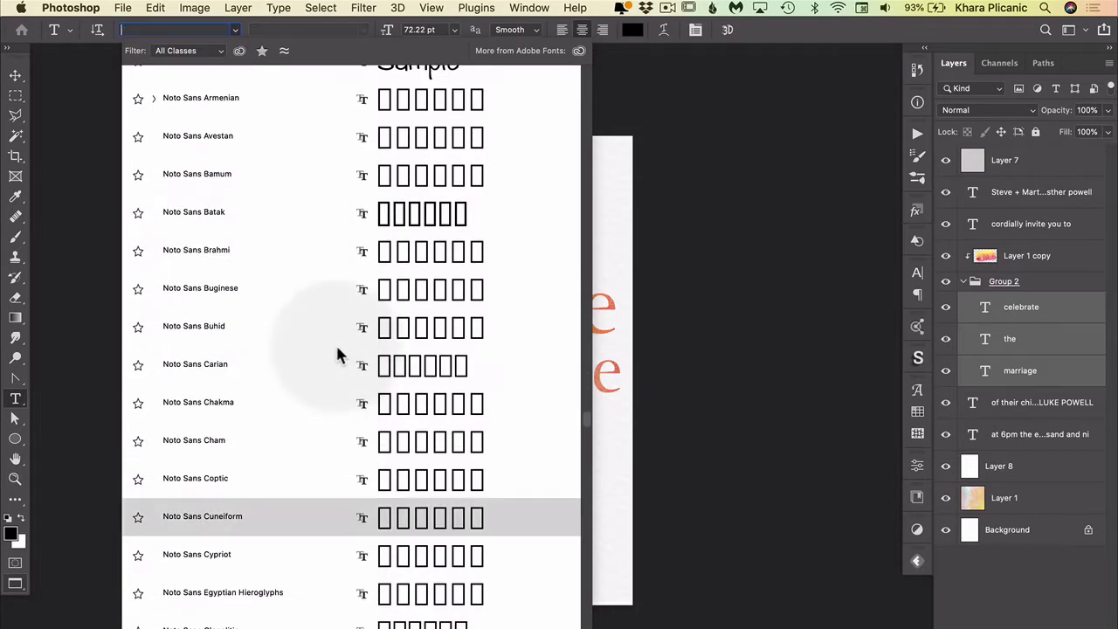
pyautogui.scroll(-15, 337, 612)
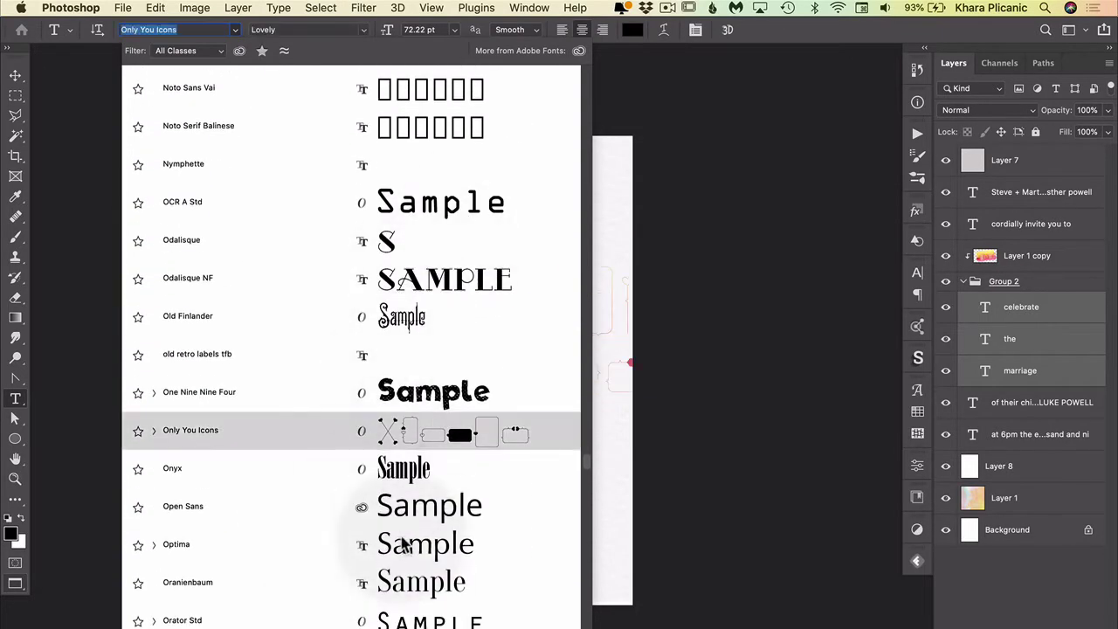
pyautogui.click(775, 35)
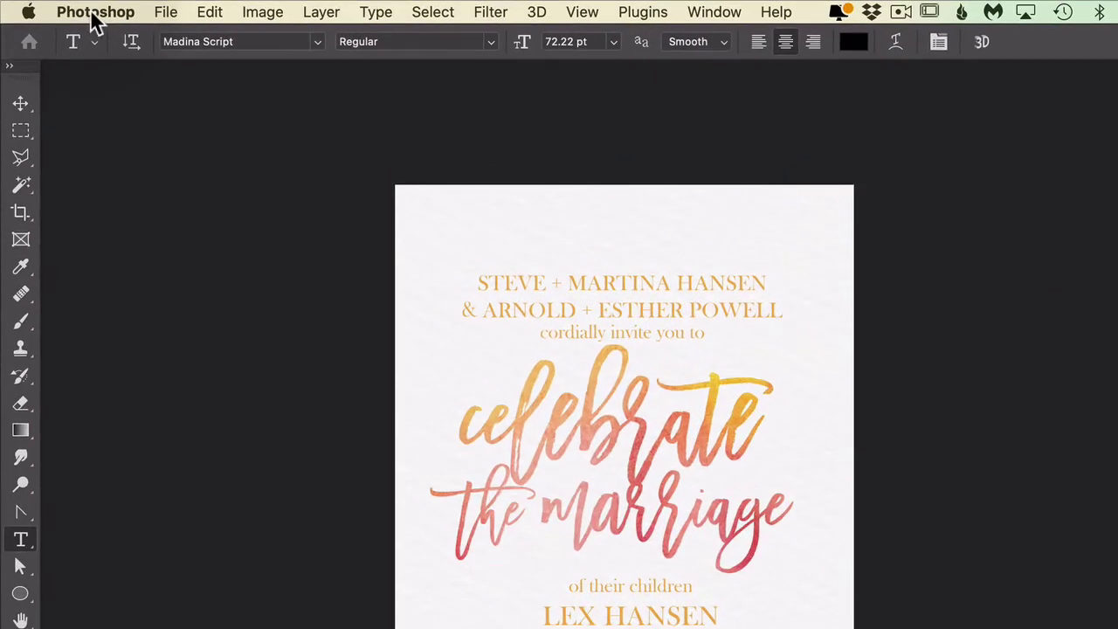
# Step: In Preferences > Type, enter 0 for Number of Recent Fonts to Display
pyautogui.click(70, 10)
pyautogui.moveTo(111, 77)
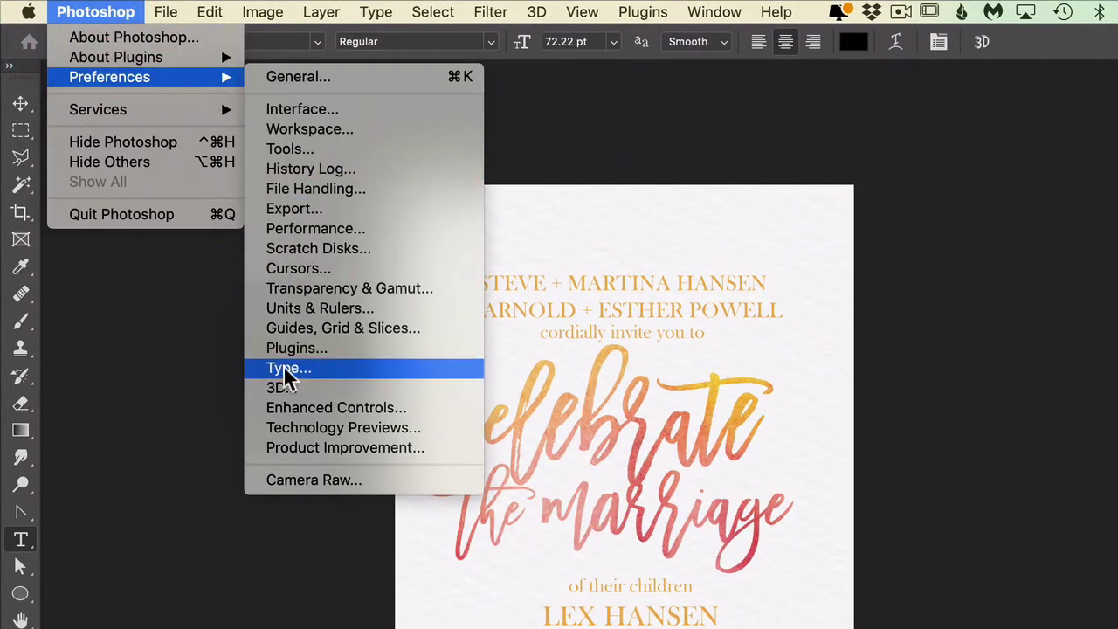
pyautogui.moveTo(162, 18)
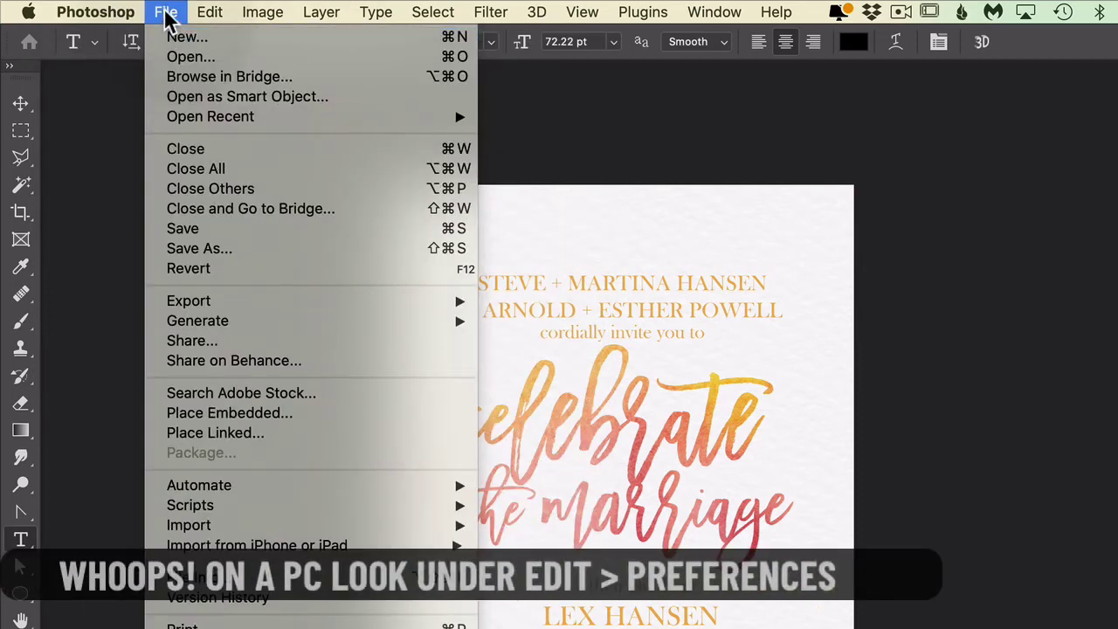
pyautogui.moveTo(100, 13)
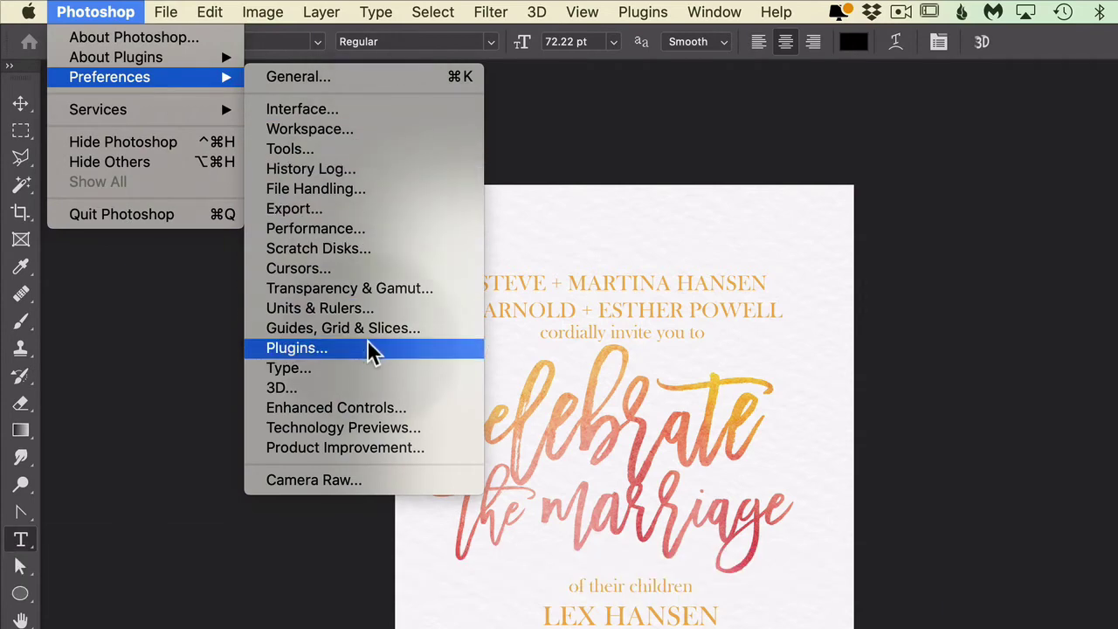
pyautogui.click(356, 367)
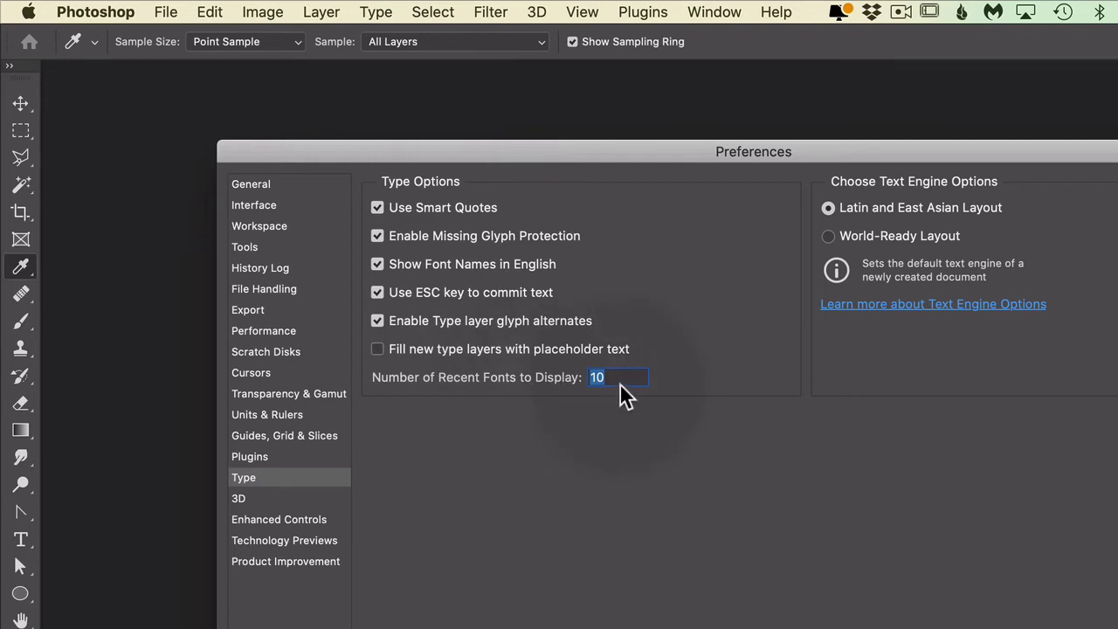
pyautogui.write('0')
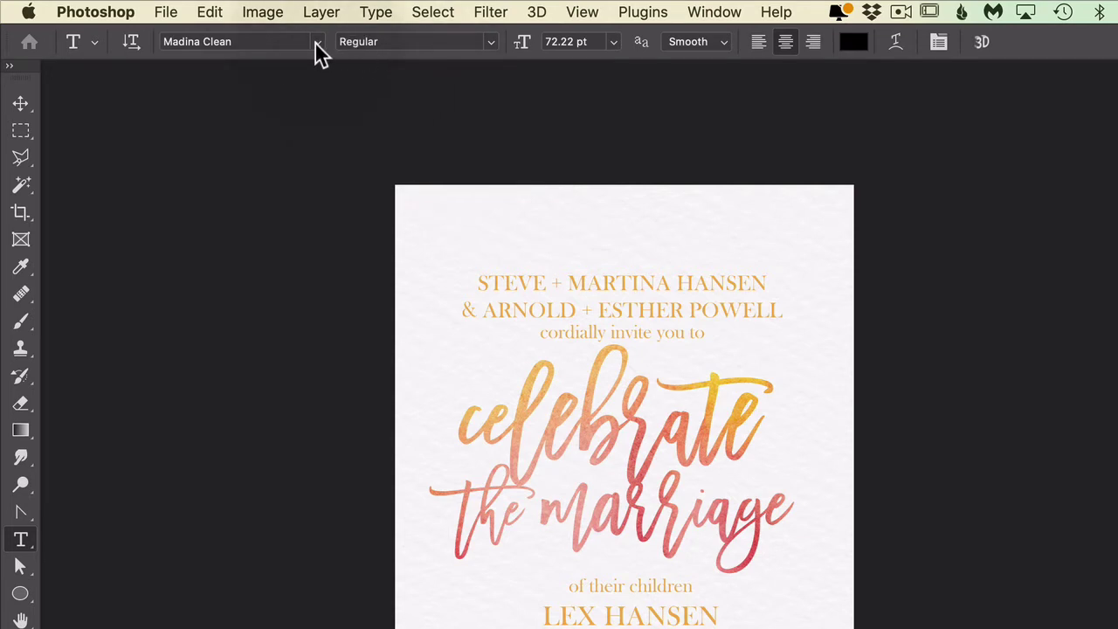
# Step: Apply Oskar Inline to the 'celebrate the marriage' headline and reopen the font list to check recents
pyautogui.click(318, 50)
pyautogui.press('Down')
pyautogui.press('Up')
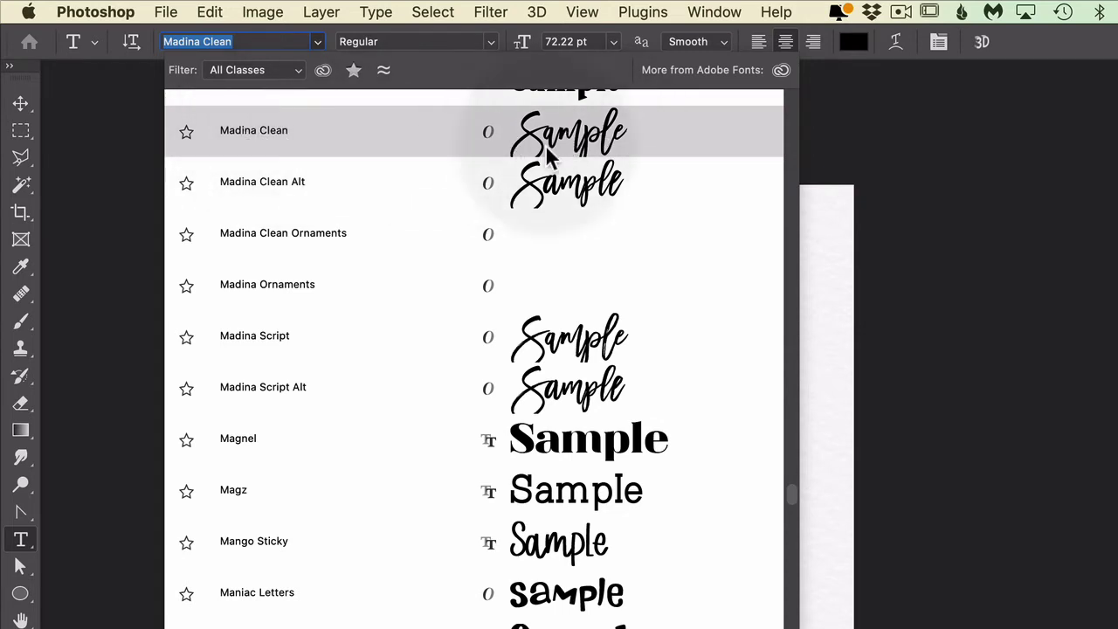
pyautogui.scroll(-10, 459, 385)
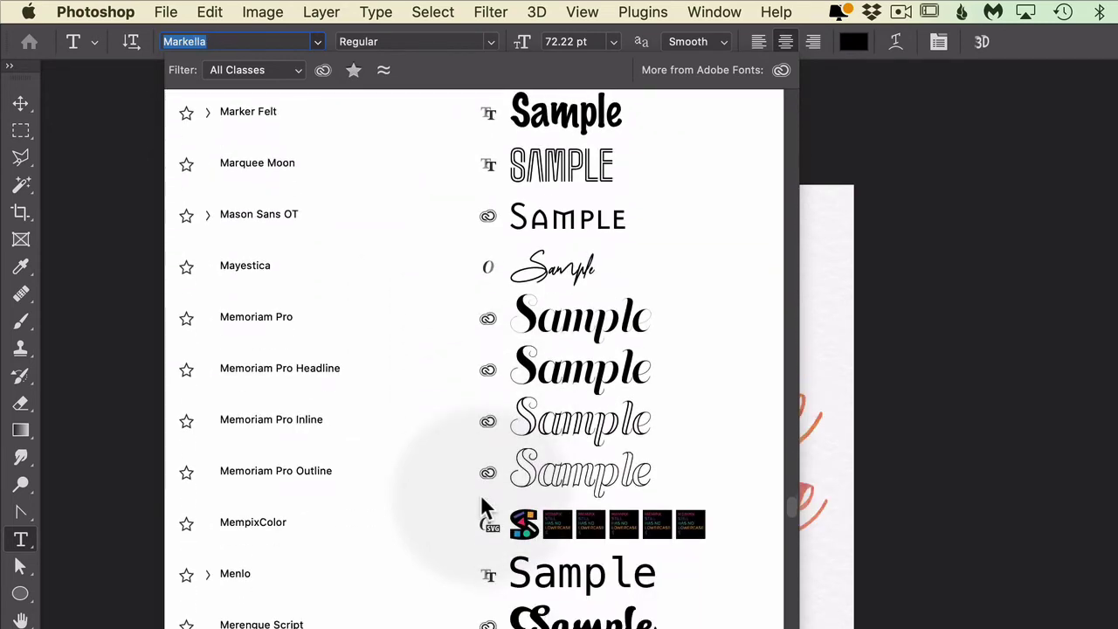
pyautogui.scroll(-1, 482, 502)
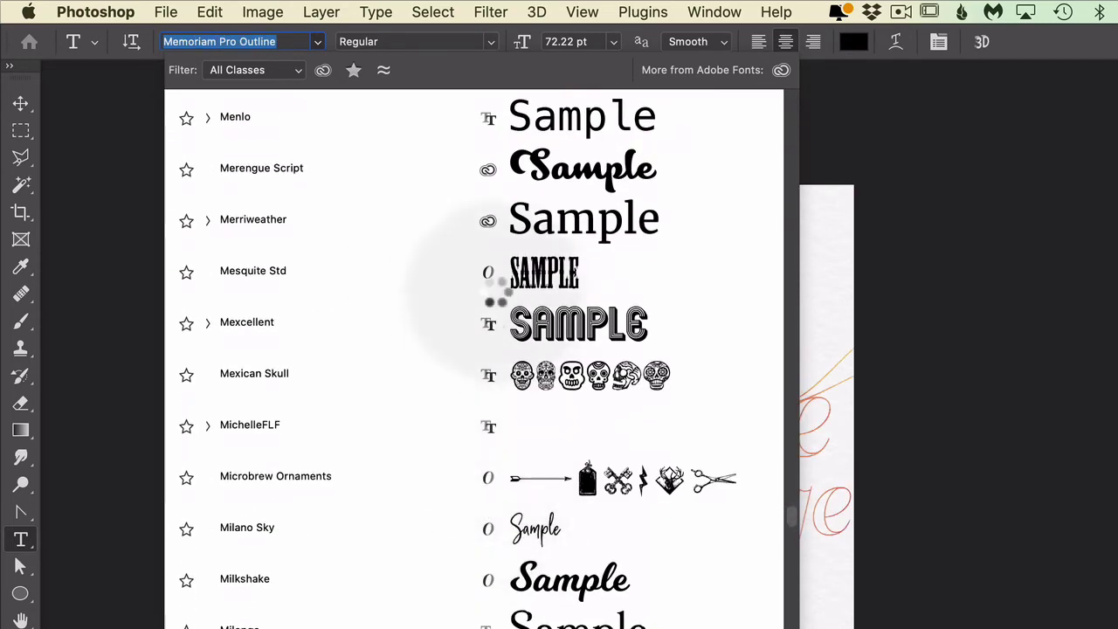
pyautogui.scroll(-17, 487, 496)
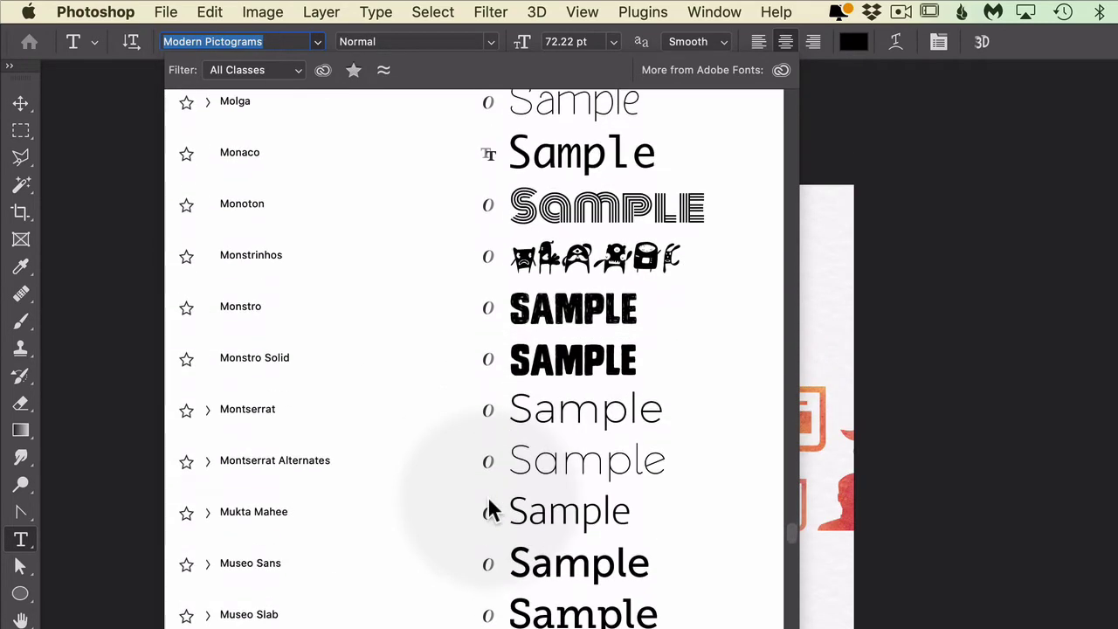
pyautogui.scroll(-20, 487, 502)
pyautogui.scroll(-20, 490, 508)
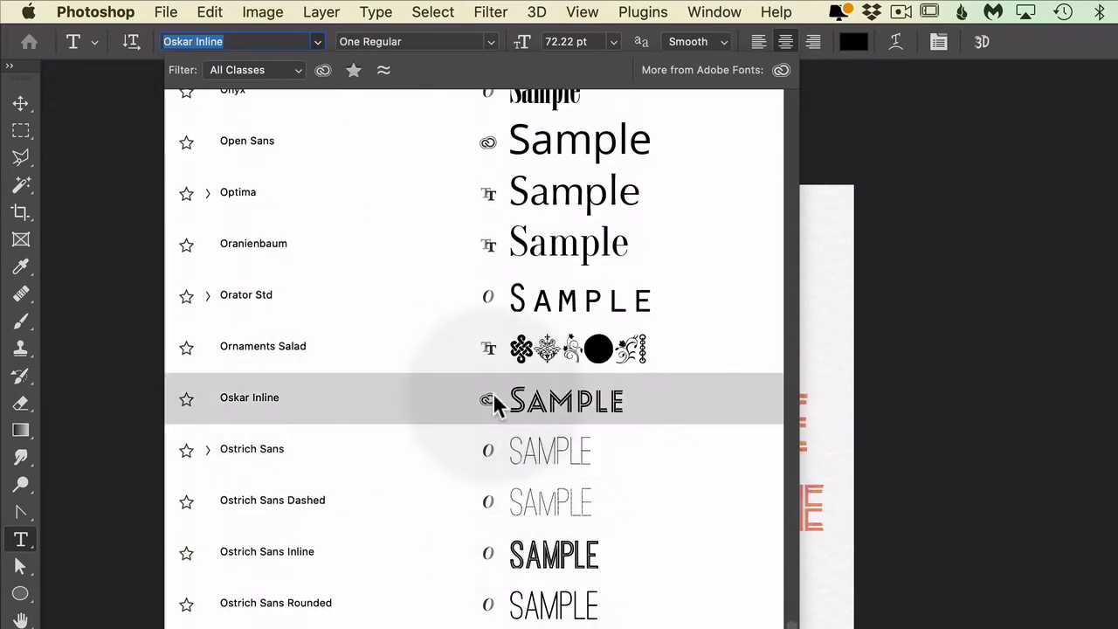
pyautogui.click(493, 392)
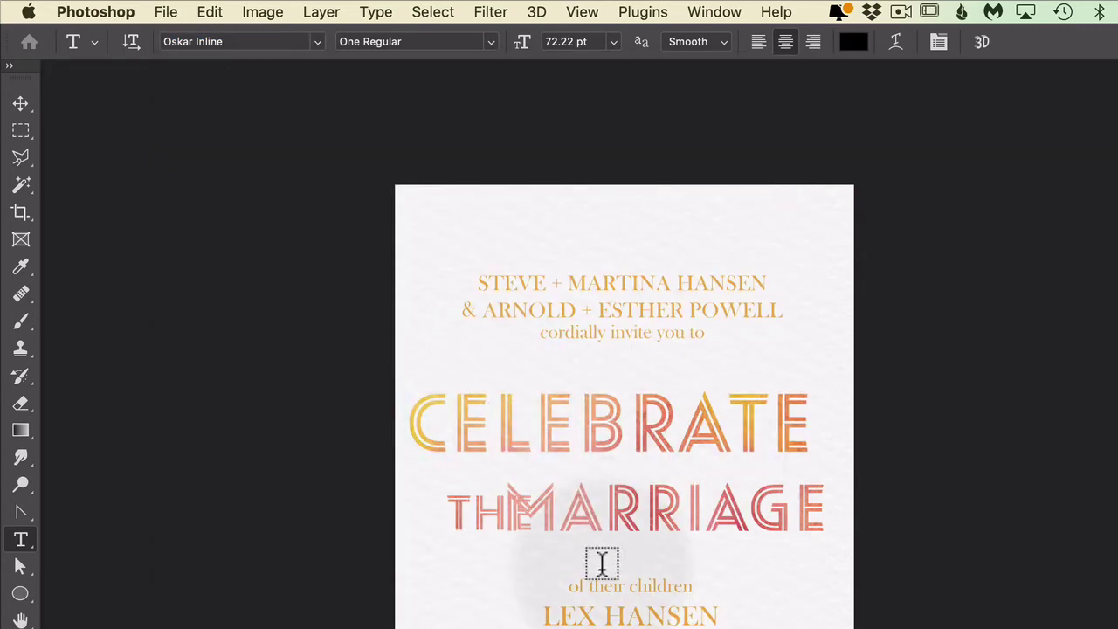
pyautogui.click(320, 42)
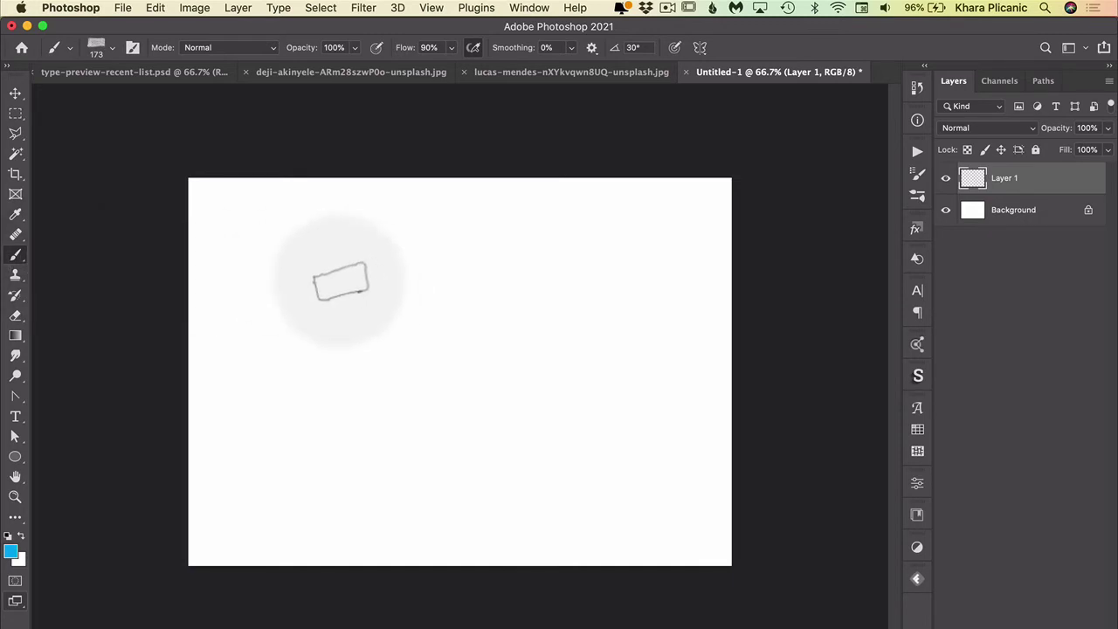
# Step: Paint a blue stroke on Layer 1 and toggle Caps Lock to show the brush tip outline
pyautogui.moveTo(309, 300)
pyautogui.mouseDown()
pyautogui.moveTo(429, 271)
pyautogui.moveTo(411, 318)
pyautogui.moveTo(437, 320)
pyautogui.moveTo(457, 301)
pyautogui.moveTo(463, 310)
pyautogui.moveTo(408, 371)
pyautogui.moveTo(470, 351)
pyautogui.moveTo(437, 379)
pyautogui.moveTo(544, 329)
pyautogui.moveTo(516, 377)
pyautogui.moveTo(546, 405)
pyautogui.moveTo(592, 399)
pyautogui.mouseUp()
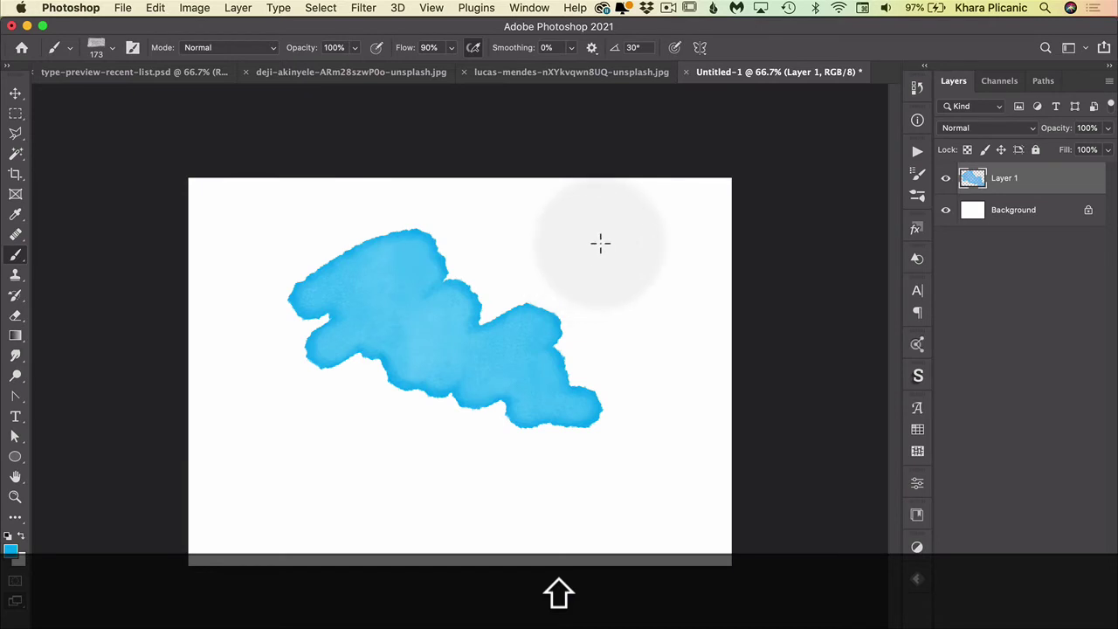
pyautogui.press('capslock')
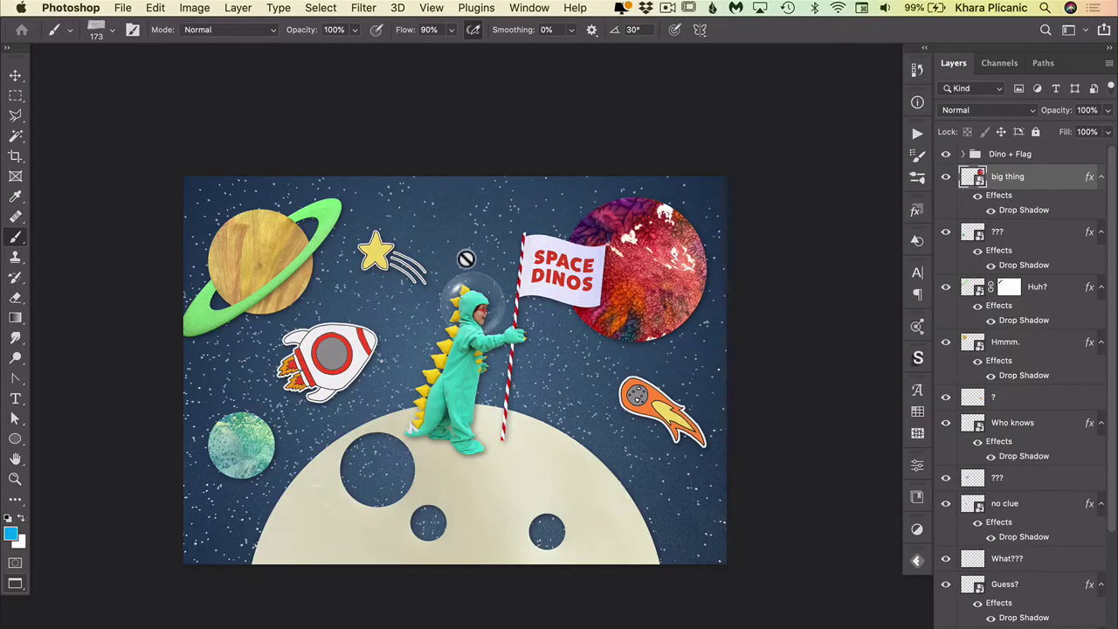
# Step: Scroll around the Space Dinos canvas and Layers panel to inspect its vaguely named, drop-shadowed layers
pyautogui.scroll(3, 465, 259)
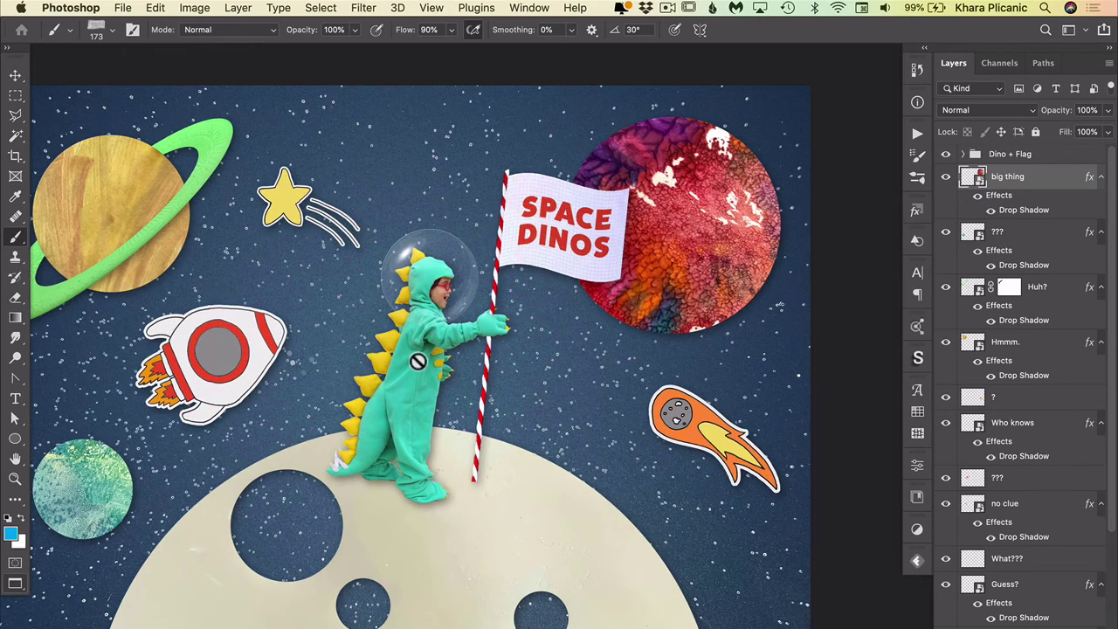
pyautogui.scroll(1, 417, 360)
pyautogui.hscroll(-3, 418, 361)
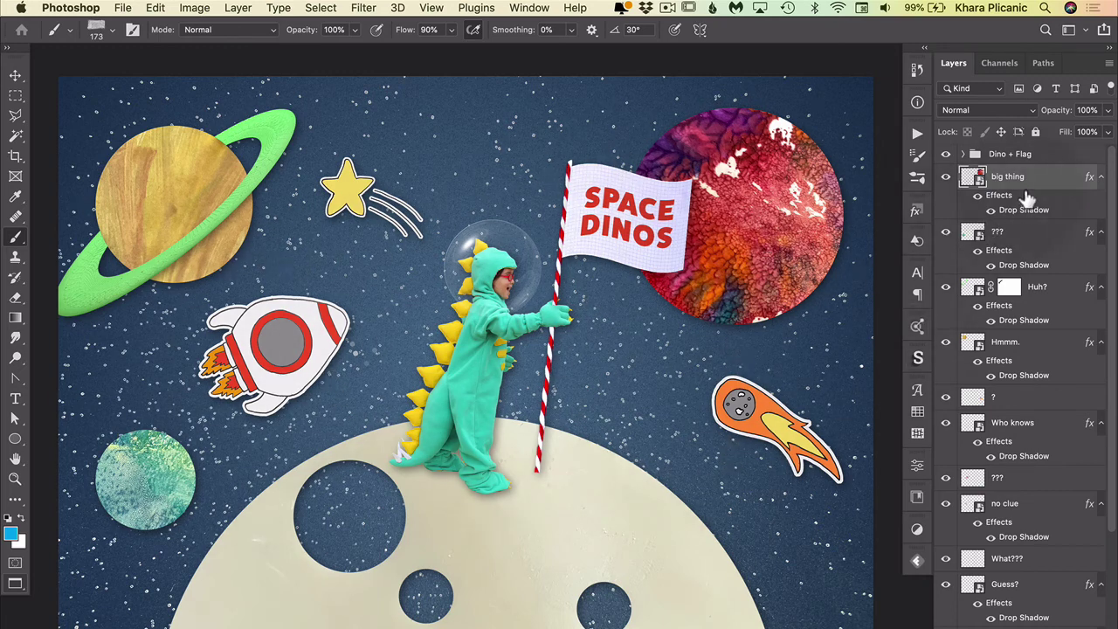
pyautogui.scroll(-1, 1028, 458)
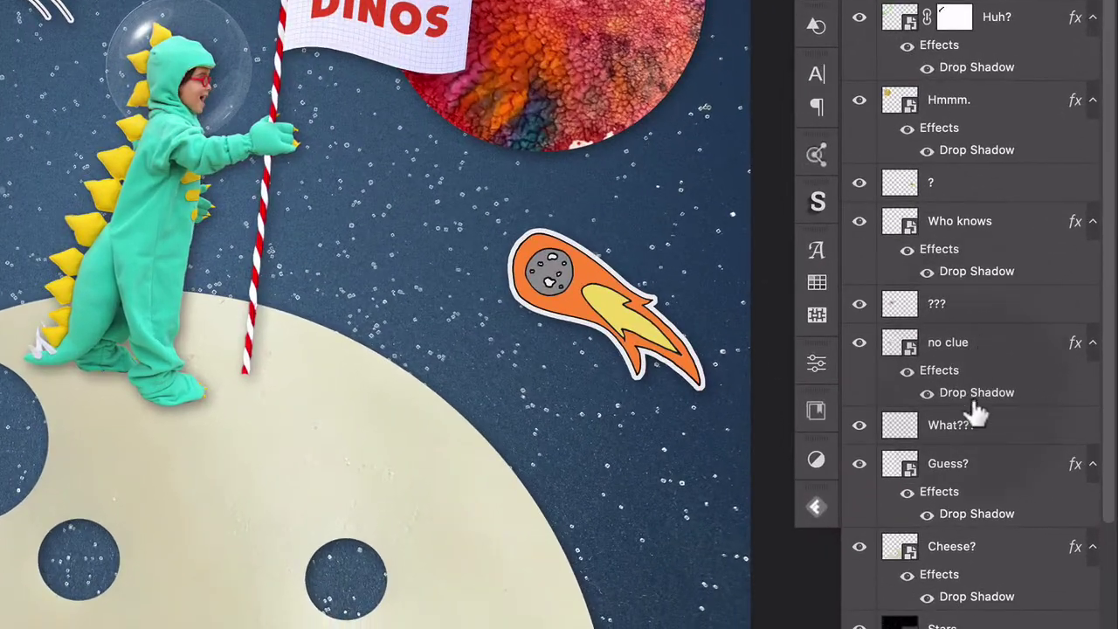
pyautogui.scroll(-3, 1018, 515)
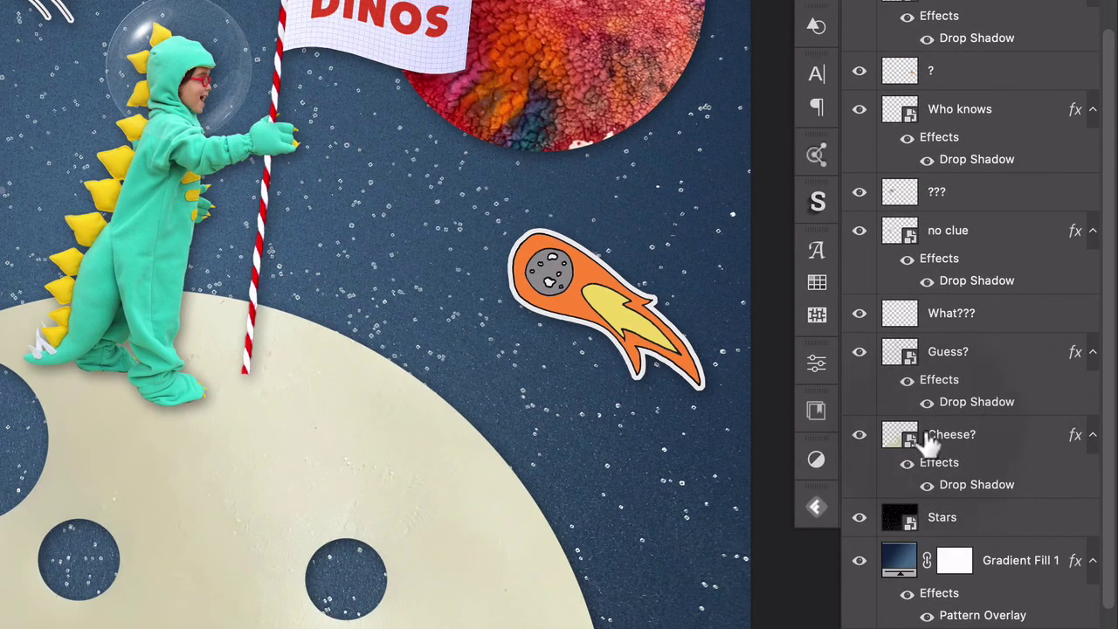
pyautogui.scroll(2, 948, 376)
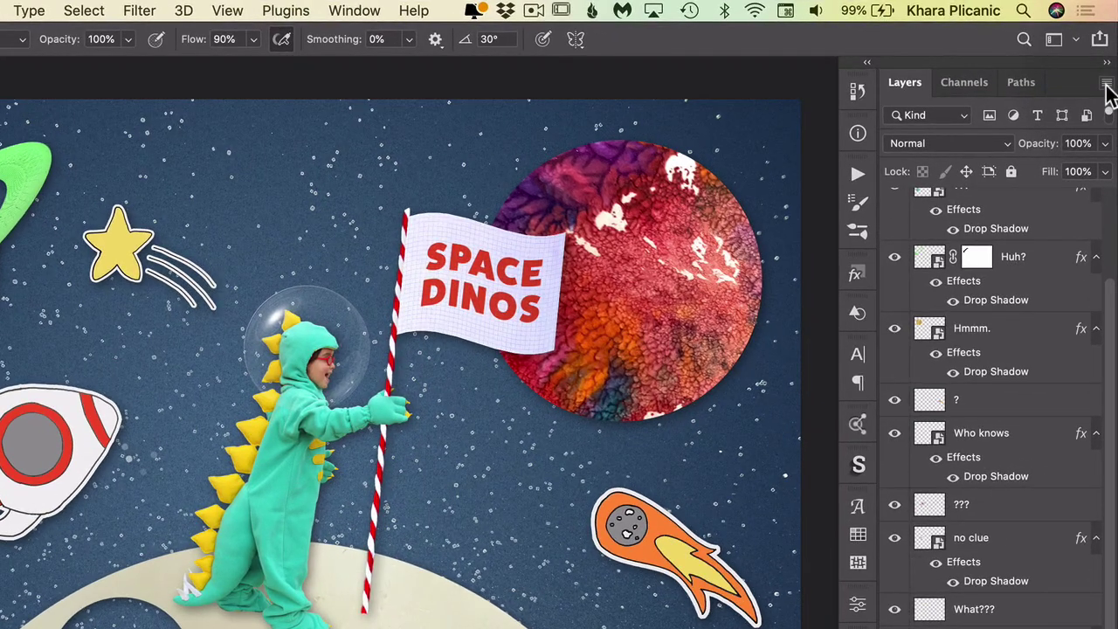
# Step: In Layers Panel Options, set Thumbnail Contents to Layer Bounds and confirm
pyautogui.click(1106, 88)
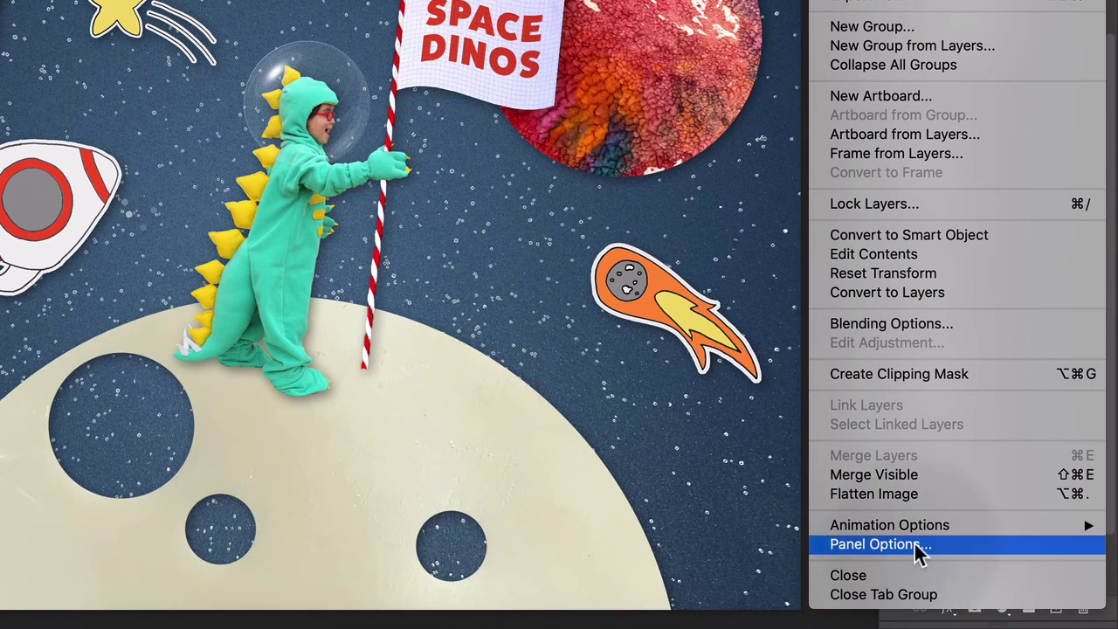
pyautogui.click(876, 544)
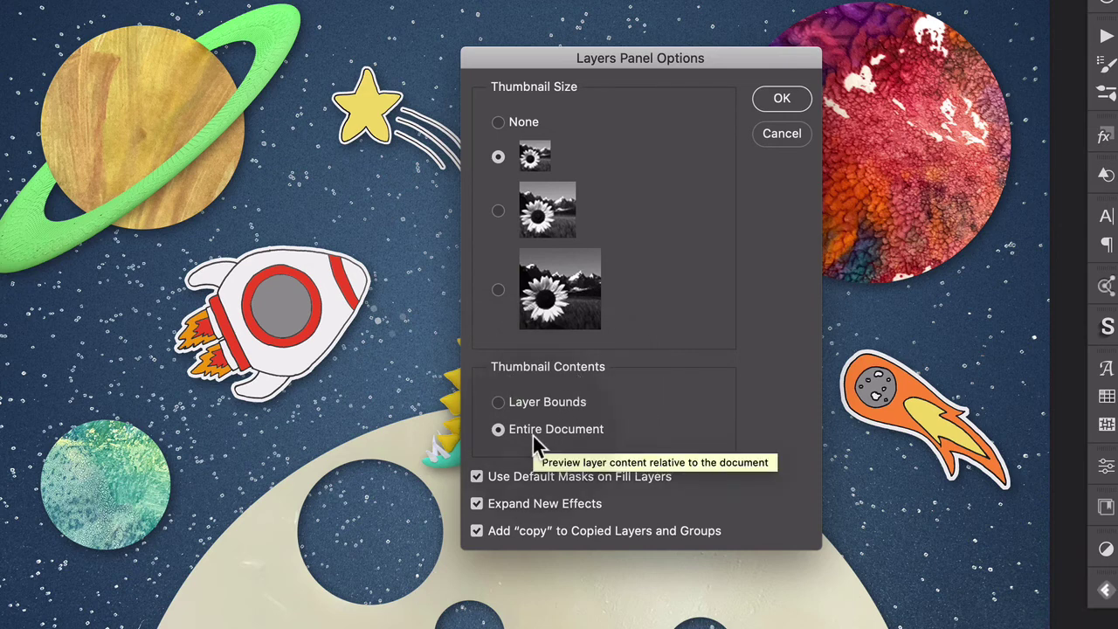
pyautogui.click(499, 404)
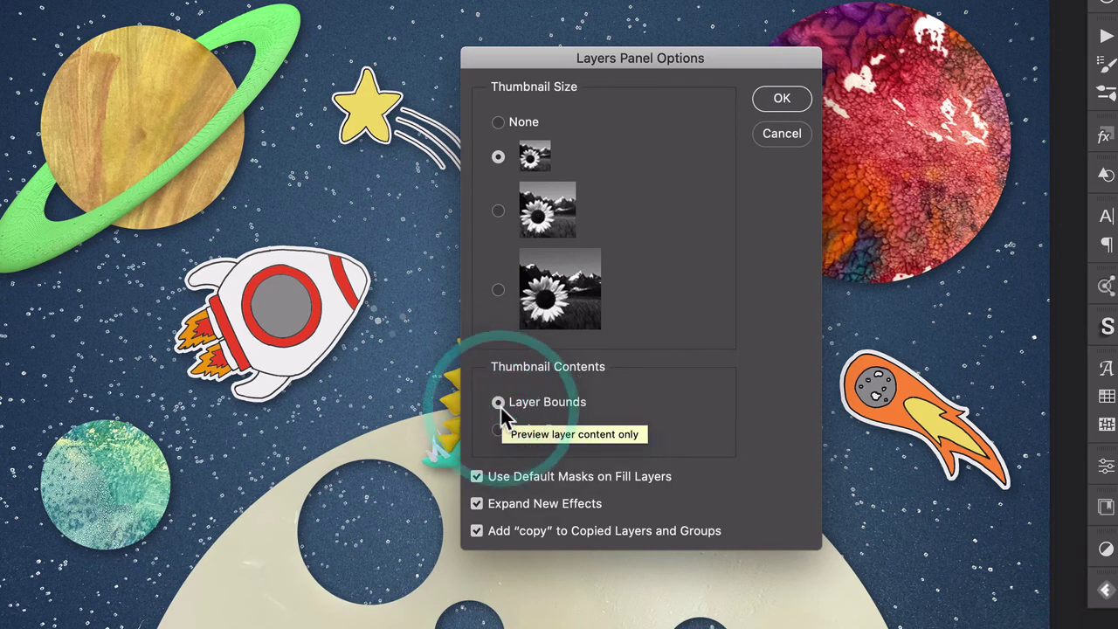
pyautogui.click(781, 100)
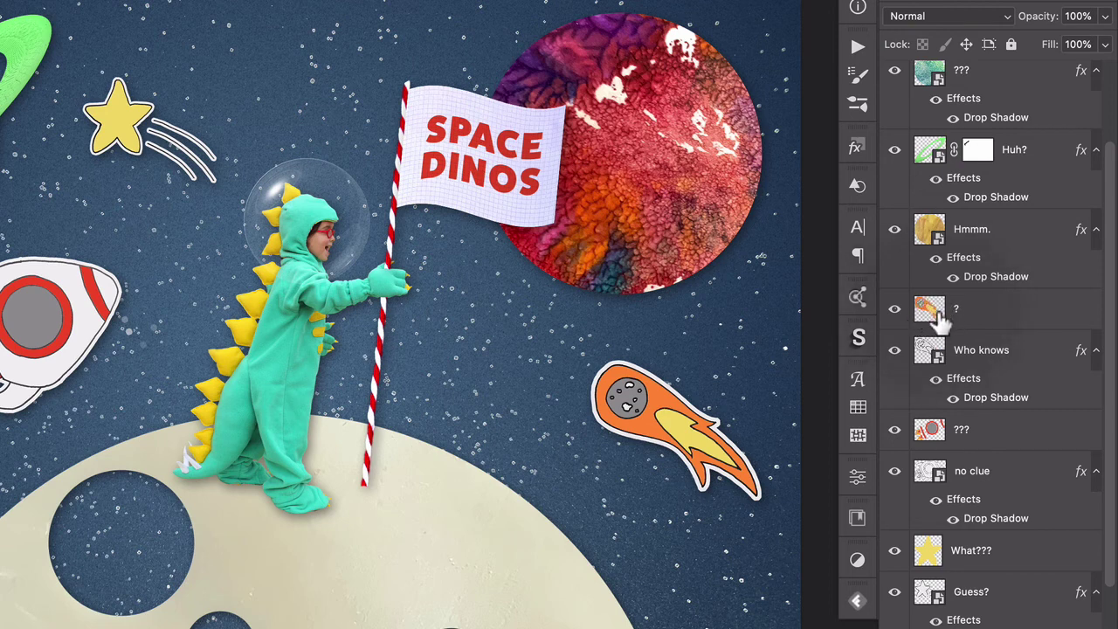
pyautogui.scroll(-1, 938, 350)
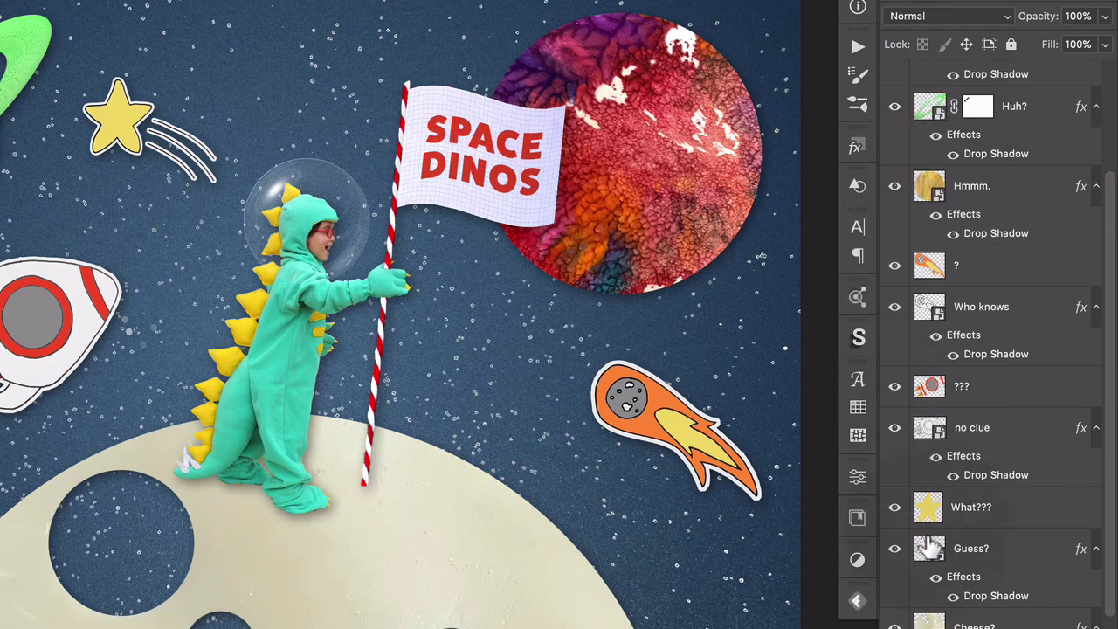
pyautogui.scroll(-3, 926, 535)
pyautogui.scroll(6, 929, 546)
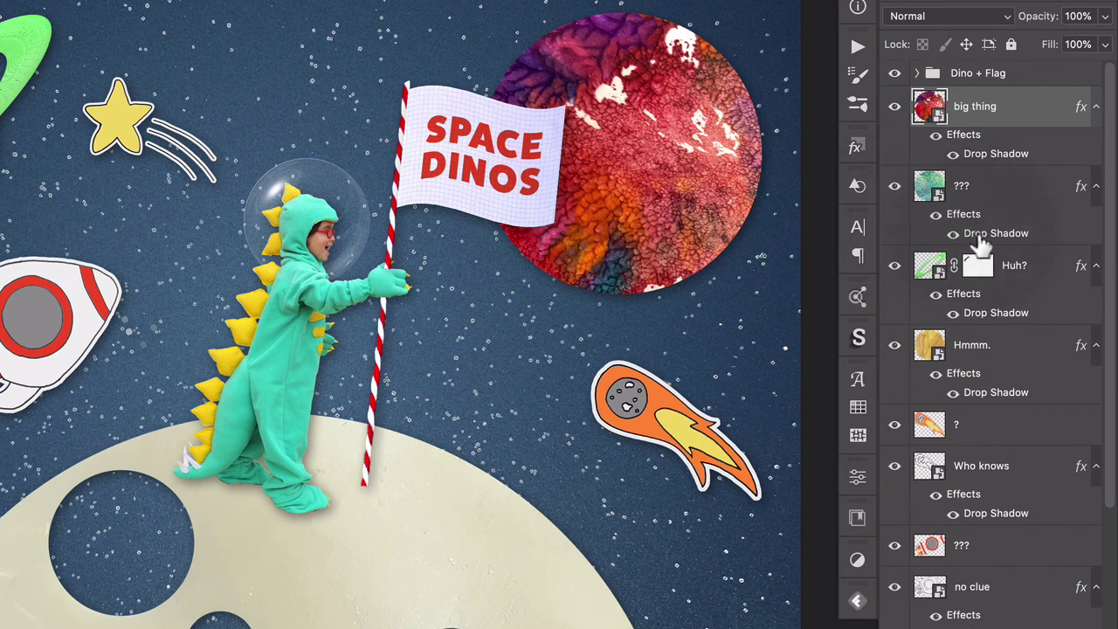
pyautogui.scroll(-1, 934, 324)
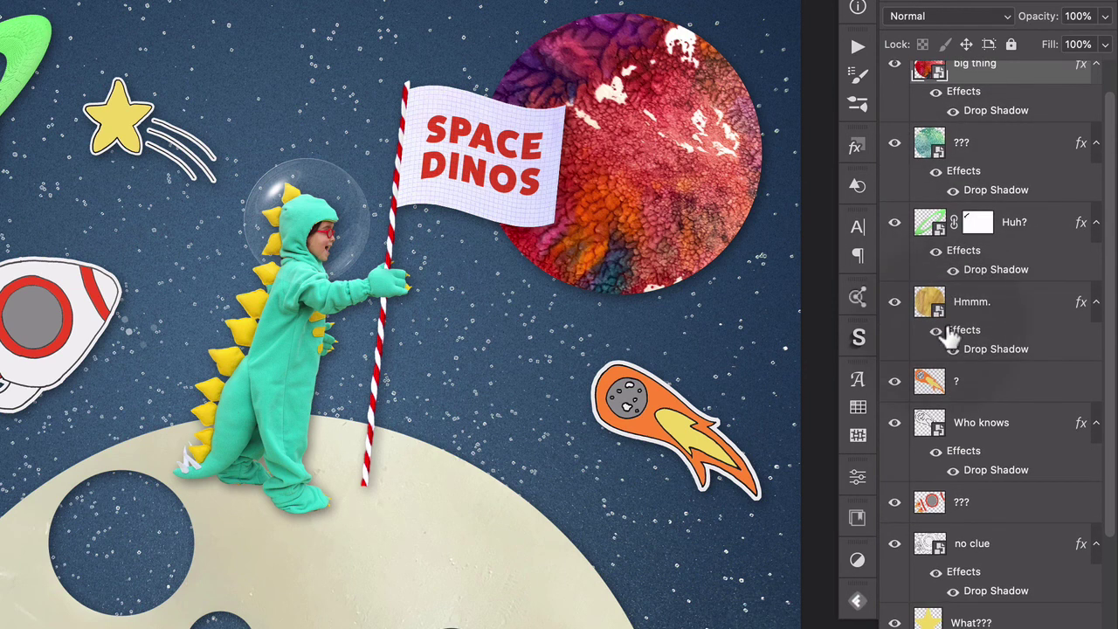